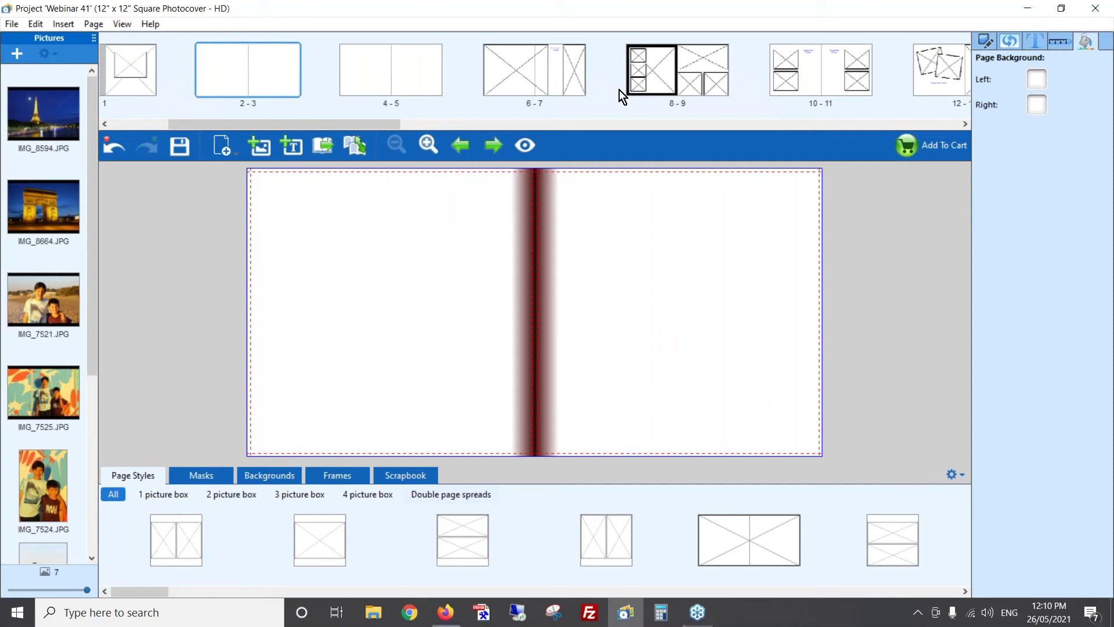
# - Open the Smart Guide Settings and close them without changes
pyautogui.click(120, 26)
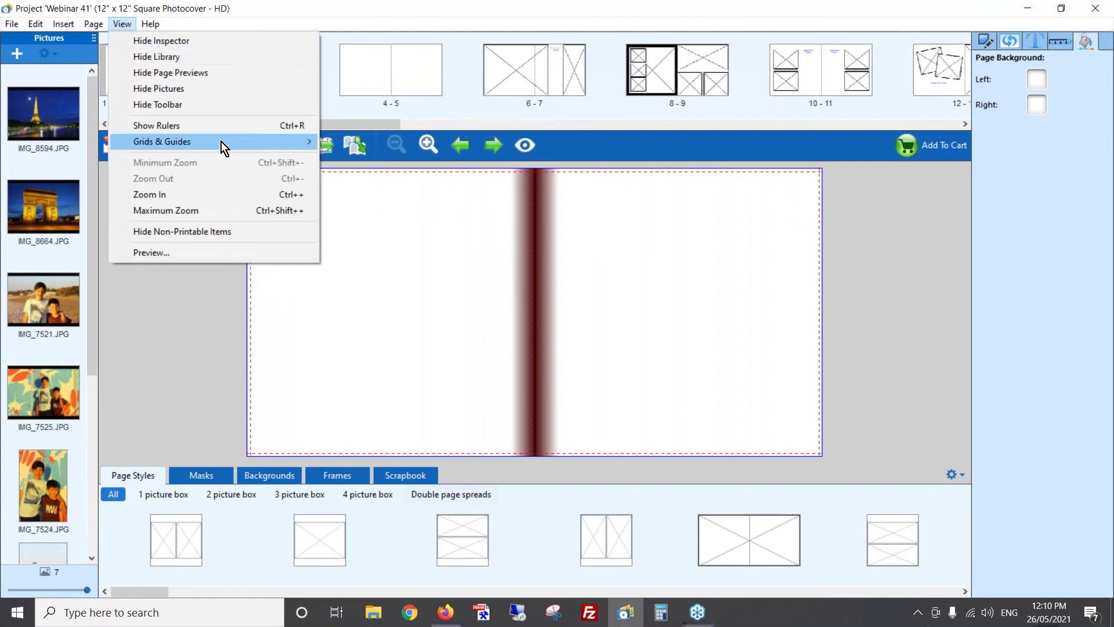
pyautogui.moveTo(221, 142)
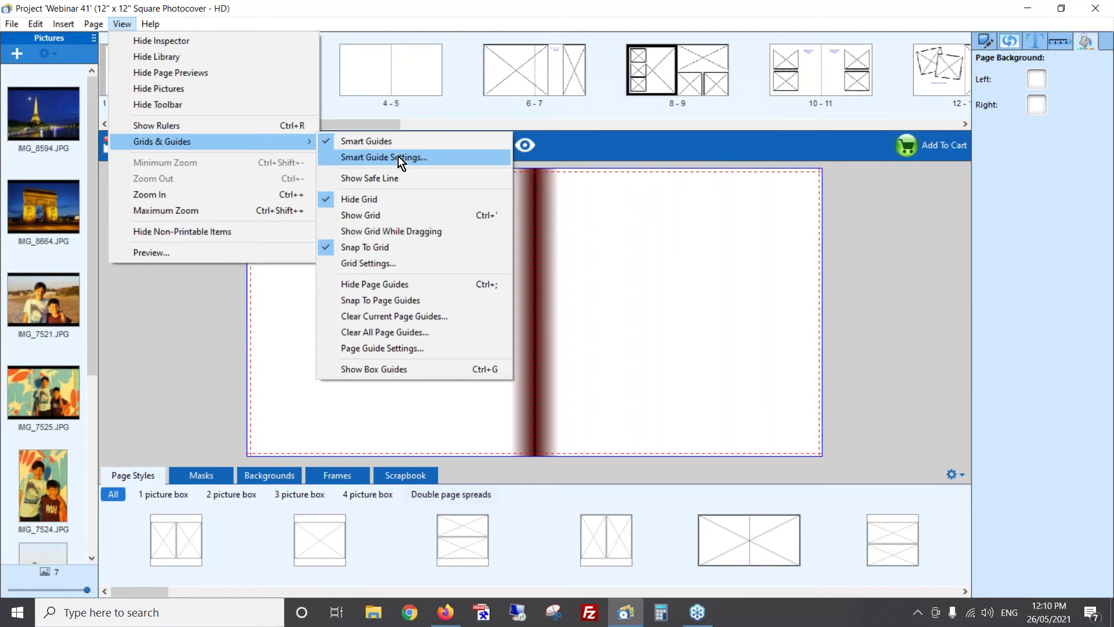
pyautogui.click(424, 160)
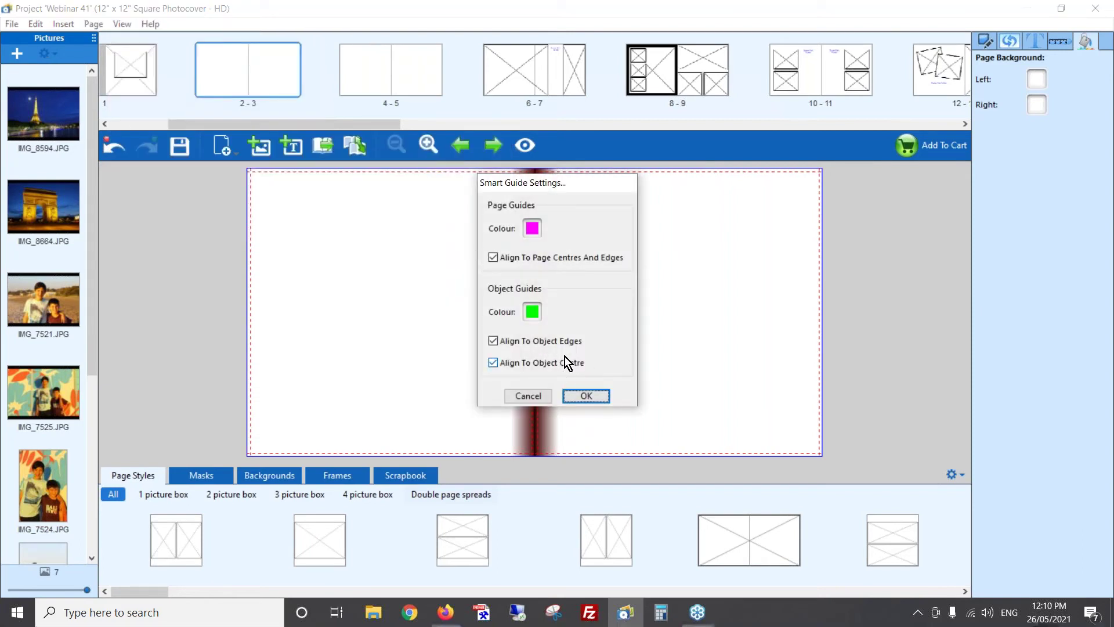
pyautogui.click(530, 394)
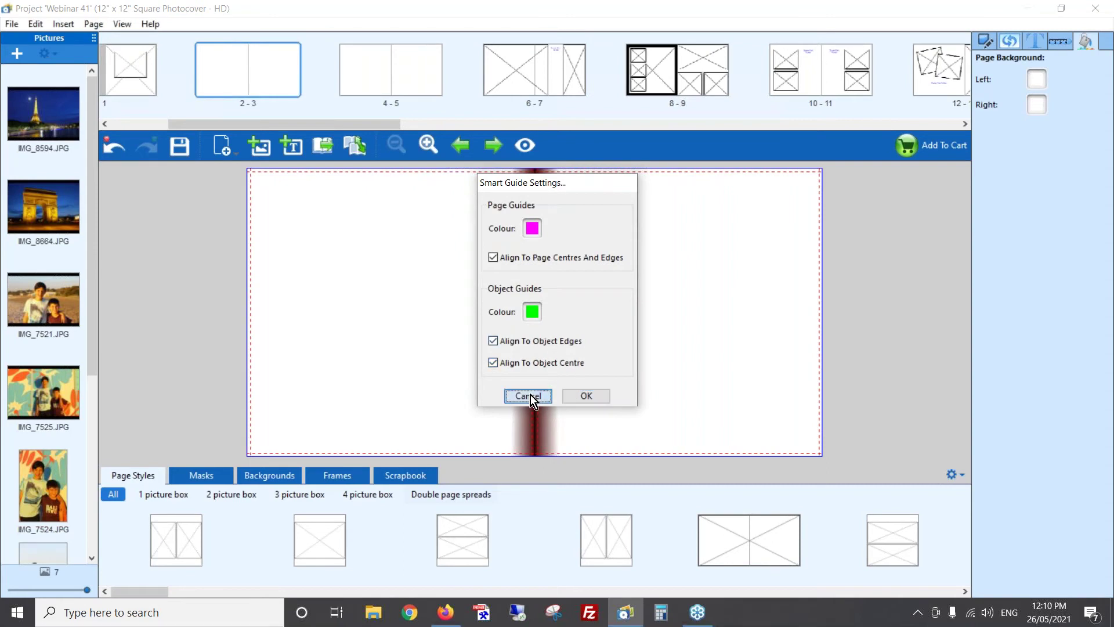
# - Turn on Show Grid so a grid covers the pages 2–3 spread
pyautogui.click(121, 22)
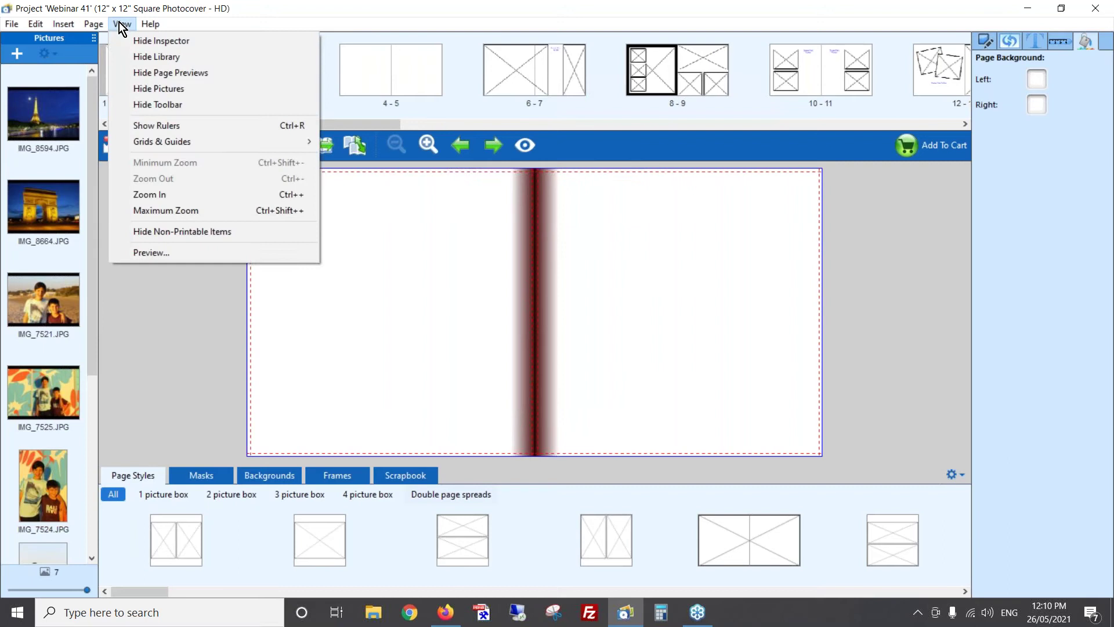
pyautogui.moveTo(178, 142)
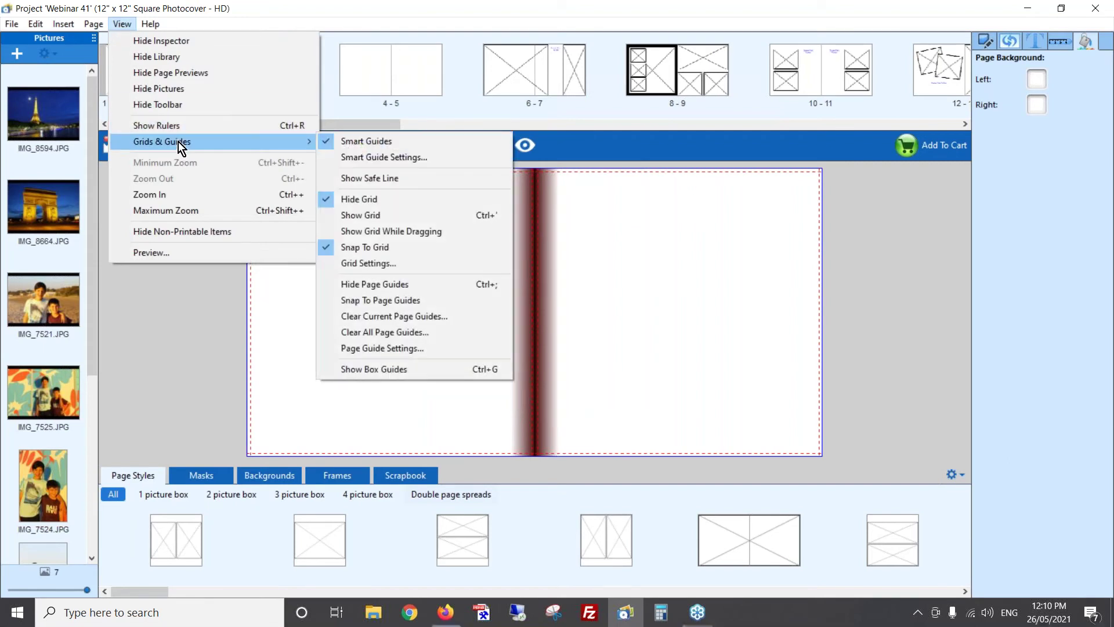
pyautogui.click(419, 221)
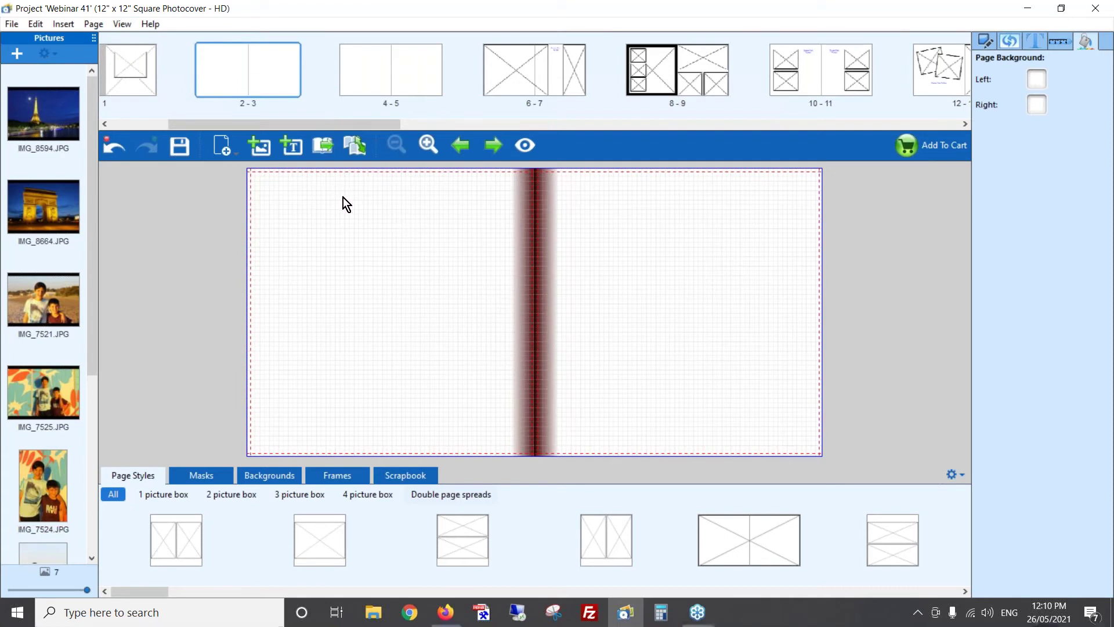
# - In Grid Settings, set the grid Subdivisions to 1 and confirm
pyautogui.click(120, 25)
pyautogui.moveTo(156, 141)
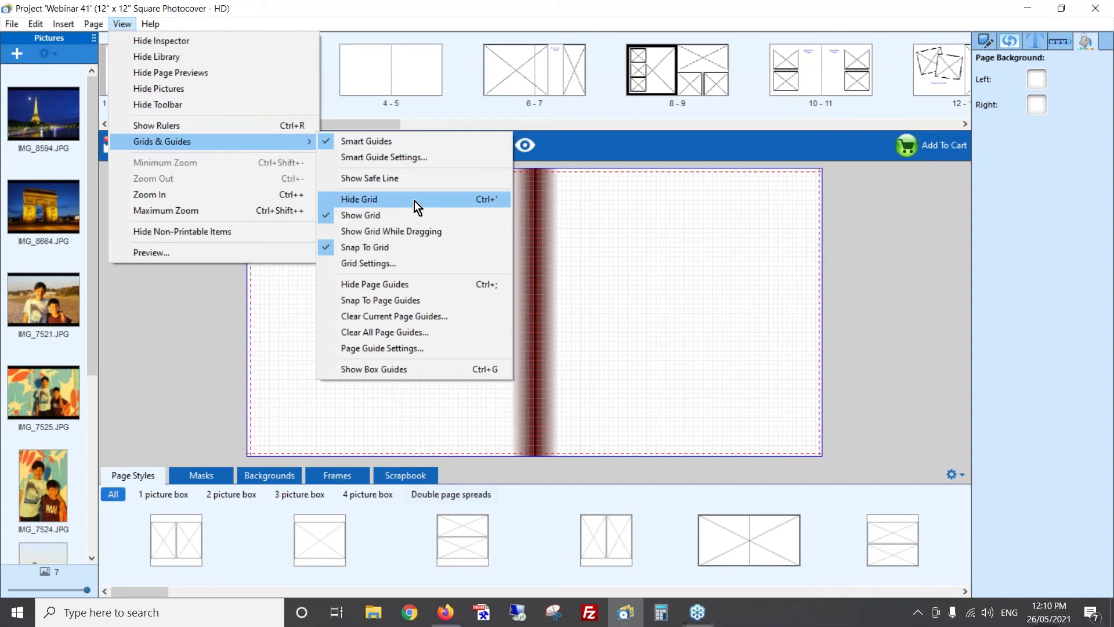
pyautogui.click(421, 268)
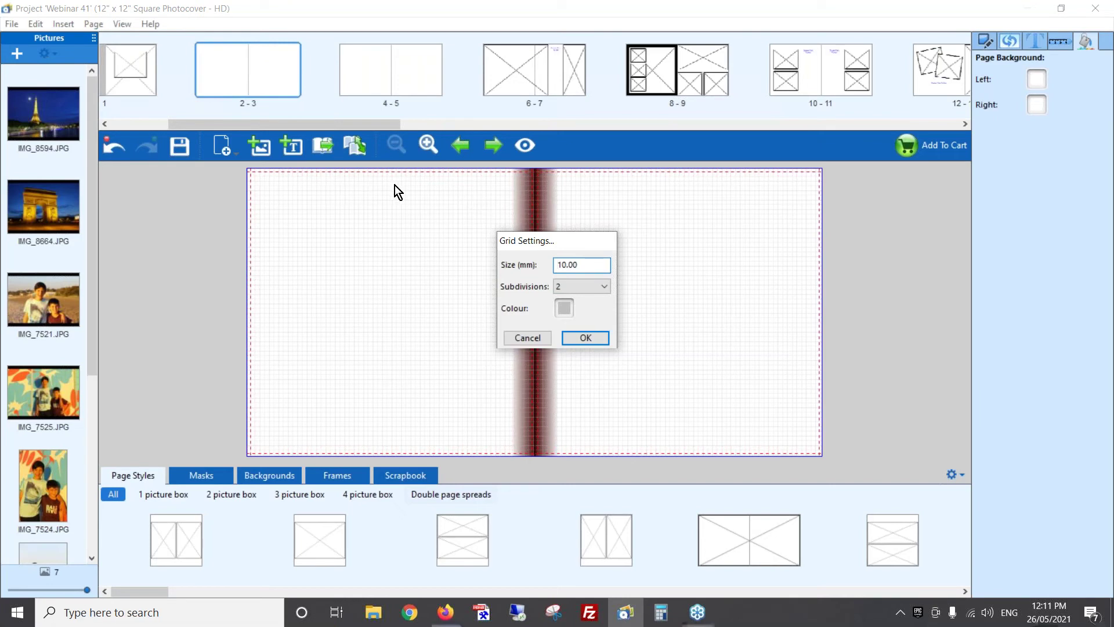
pyautogui.click(587, 287)
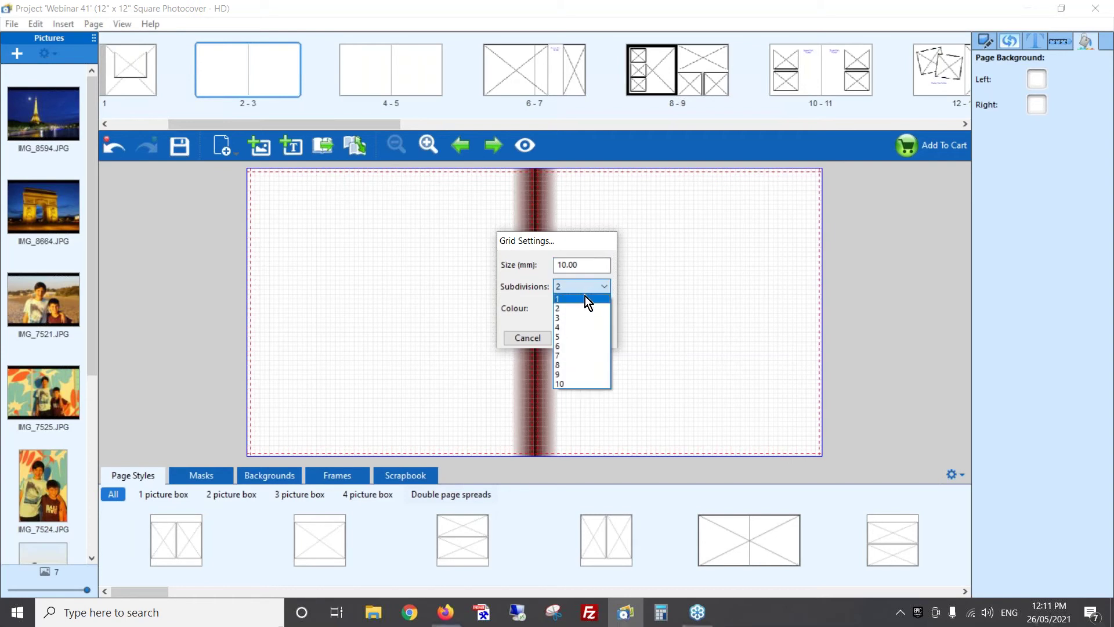
pyautogui.click(584, 298)
pyautogui.click(590, 340)
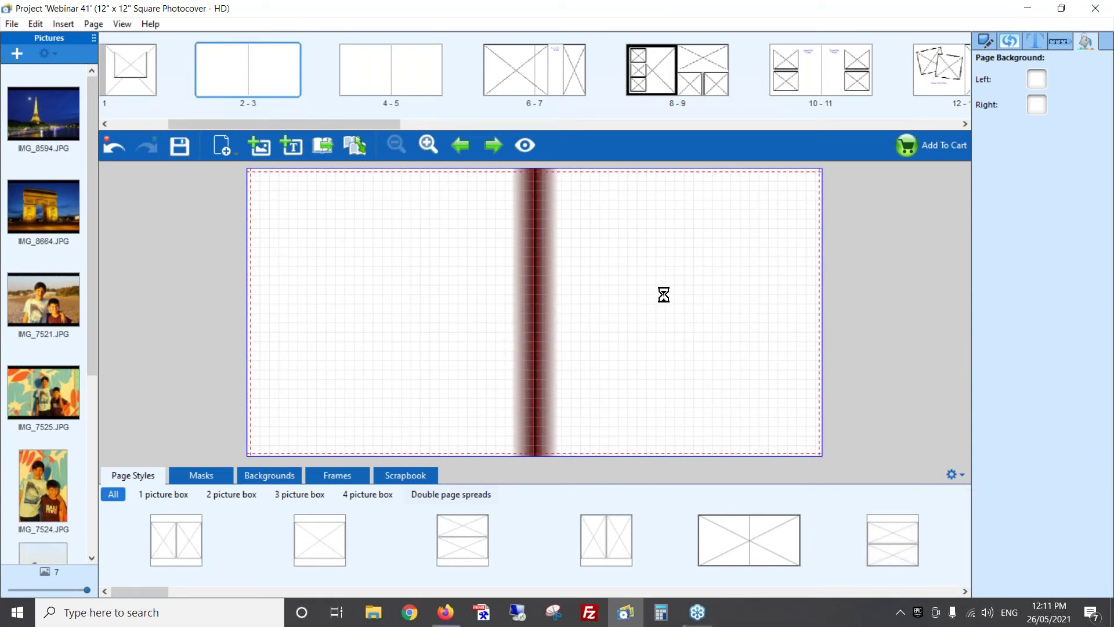
# - Re-show the grid once, then hide it from the spread
pyautogui.click(122, 24)
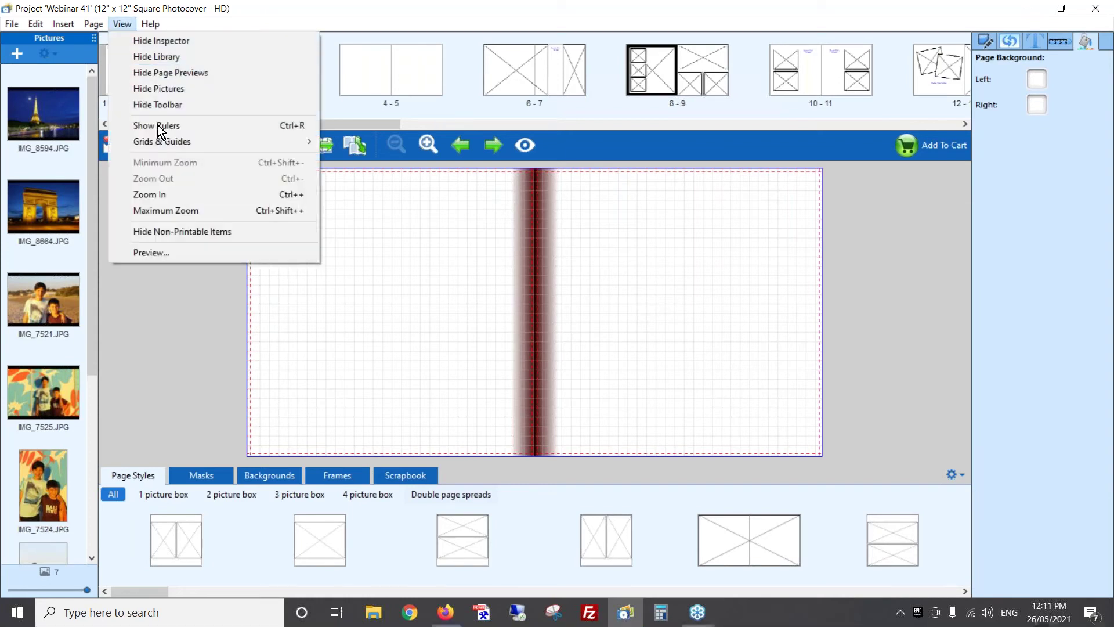
pyautogui.moveTo(160, 141)
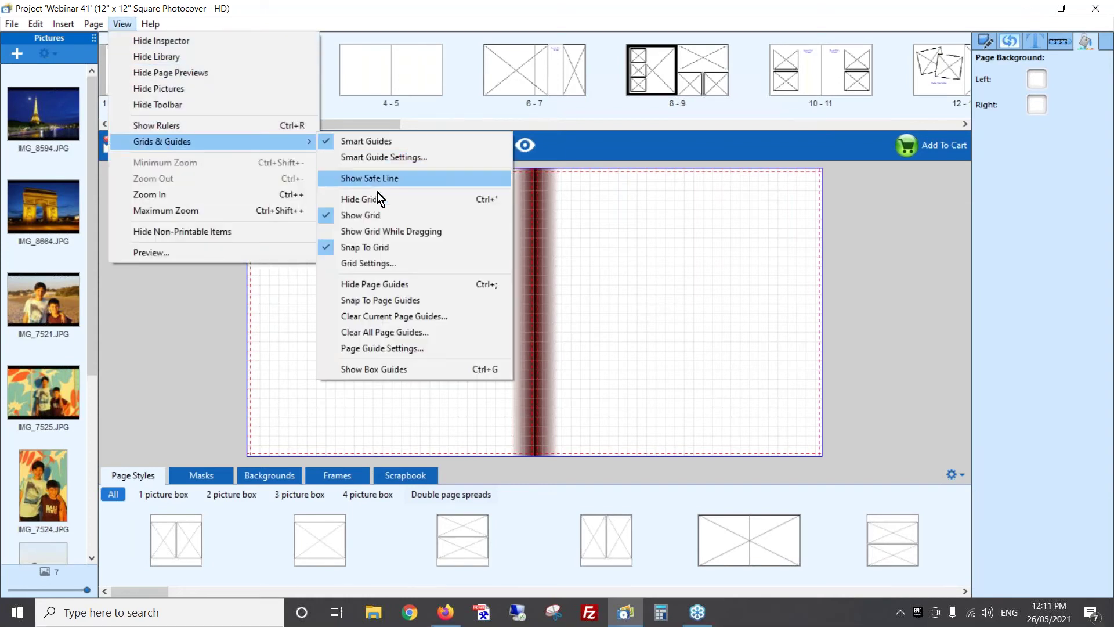
pyautogui.click(396, 218)
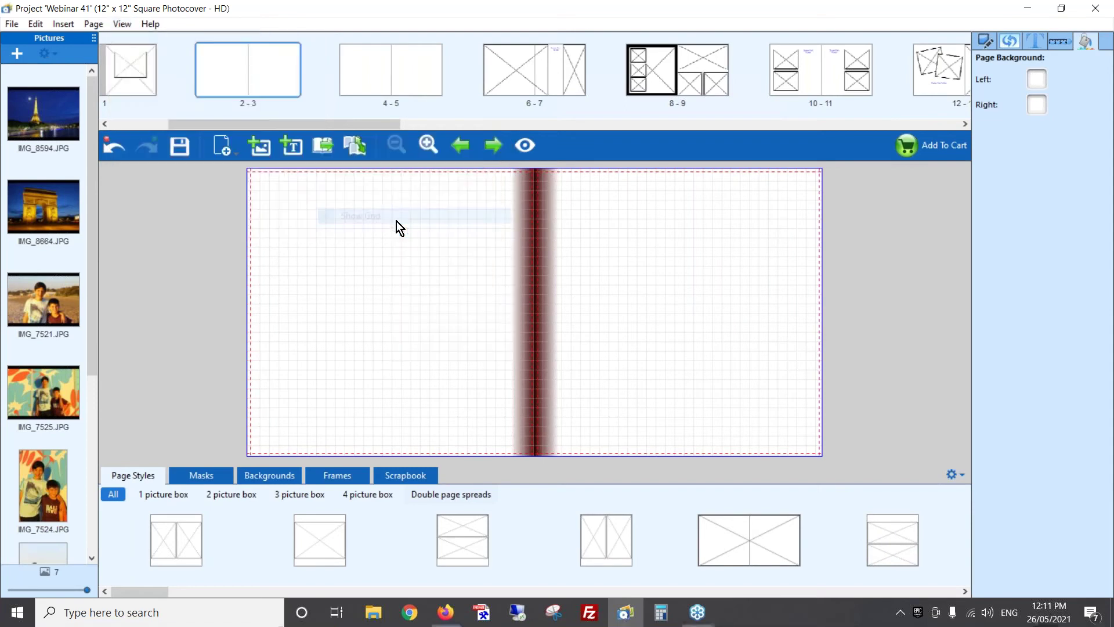
pyautogui.click(117, 24)
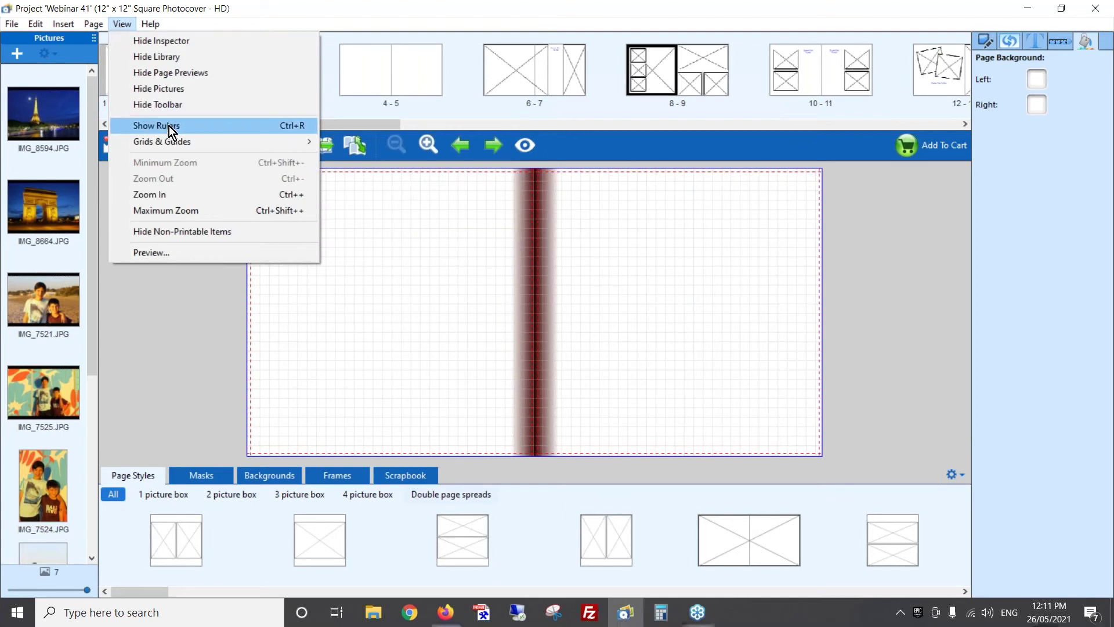
pyautogui.moveTo(224, 148)
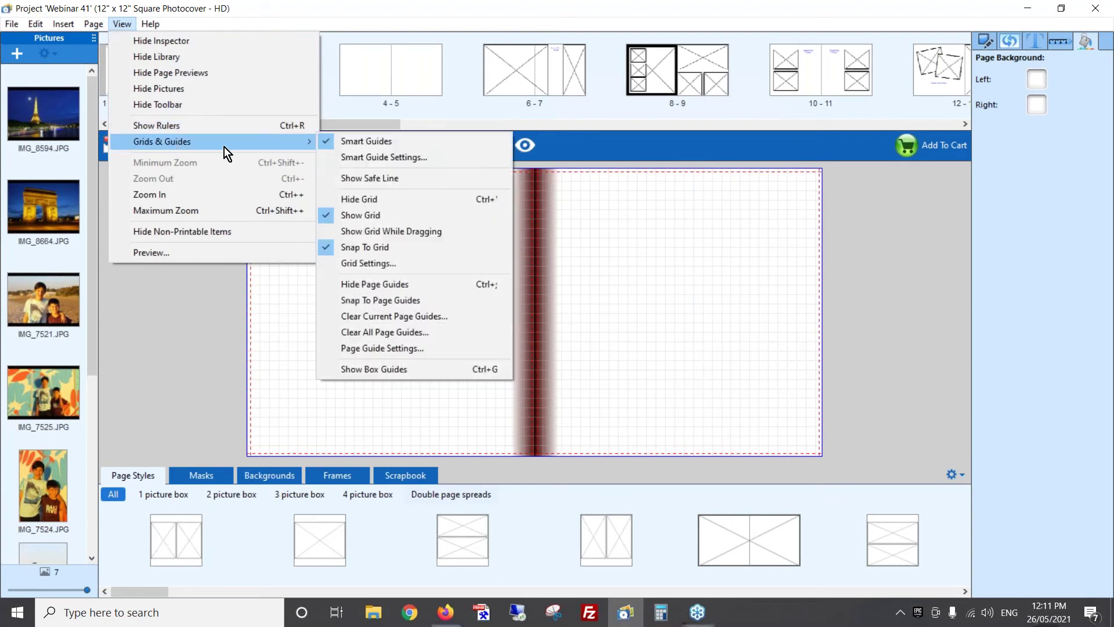
pyautogui.click(368, 199)
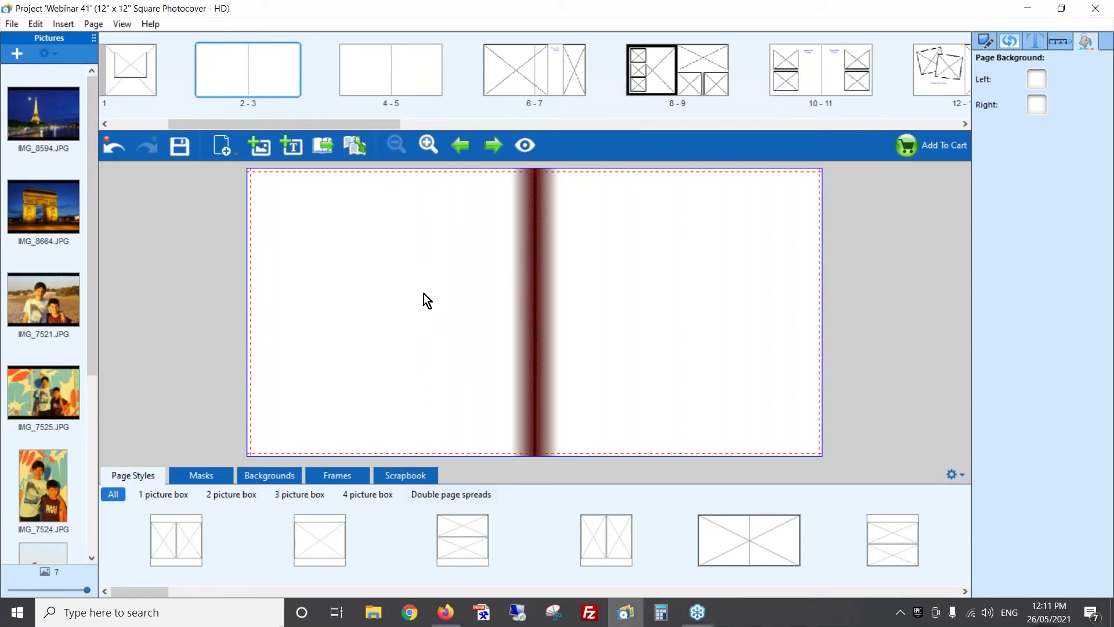
# - Place IMG_8664 and IMG_8594 on the left page, with the Arc photo under the Eiffel photo
pyautogui.moveTo(42, 203); pyautogui.dragTo(413, 325)
pyautogui.moveTo(63, 131); pyautogui.dragTo(373, 237)
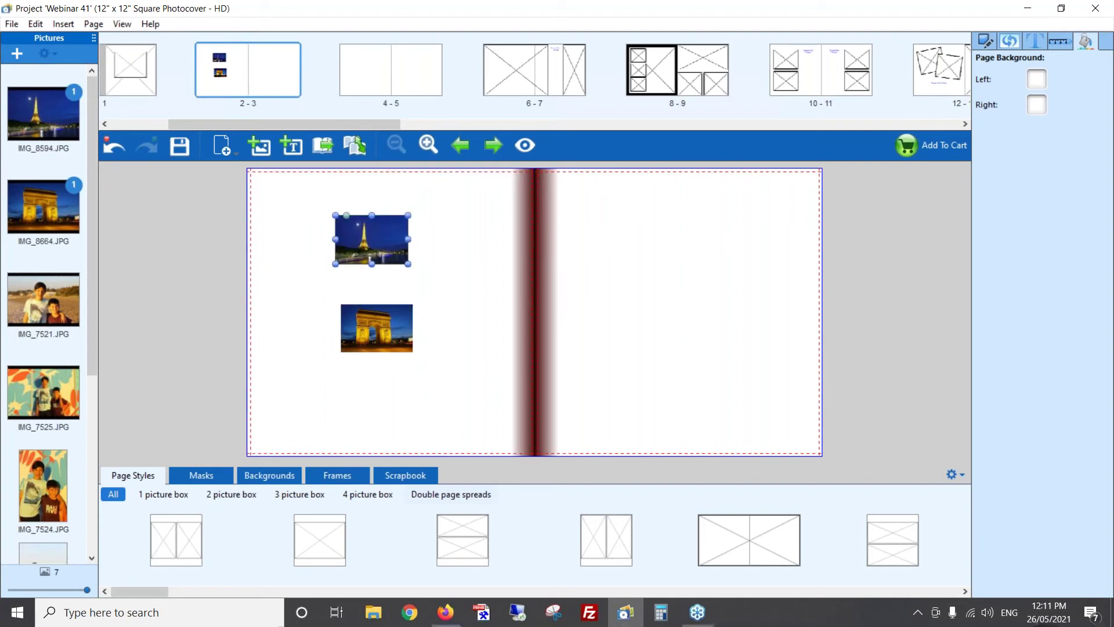
pyautogui.click(388, 330)
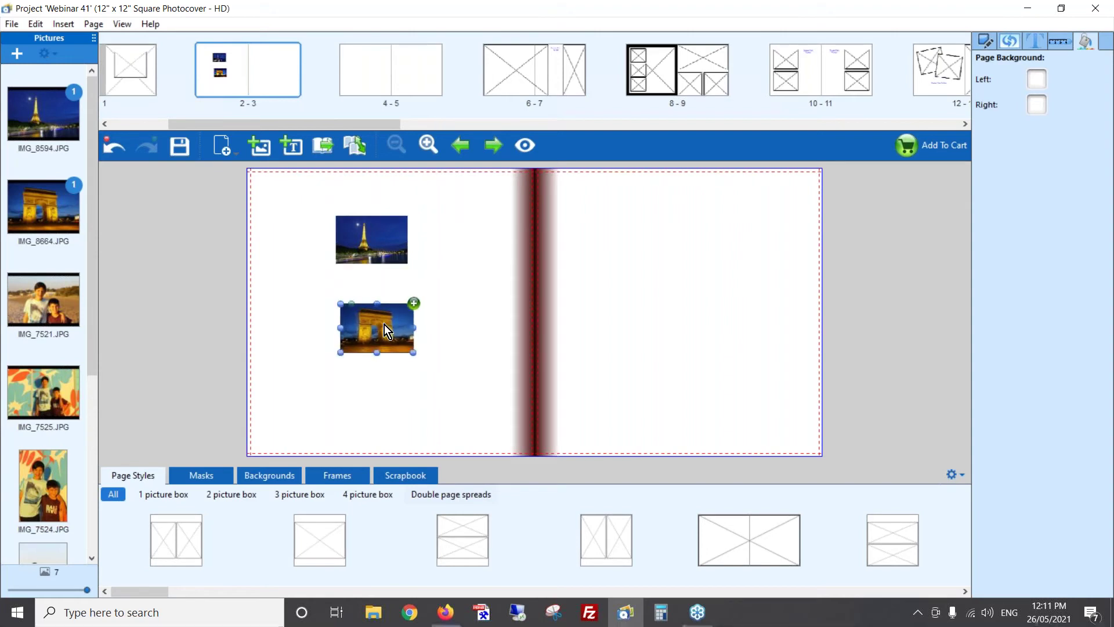
pyautogui.moveTo(395, 326); pyautogui.dragTo(388, 323)
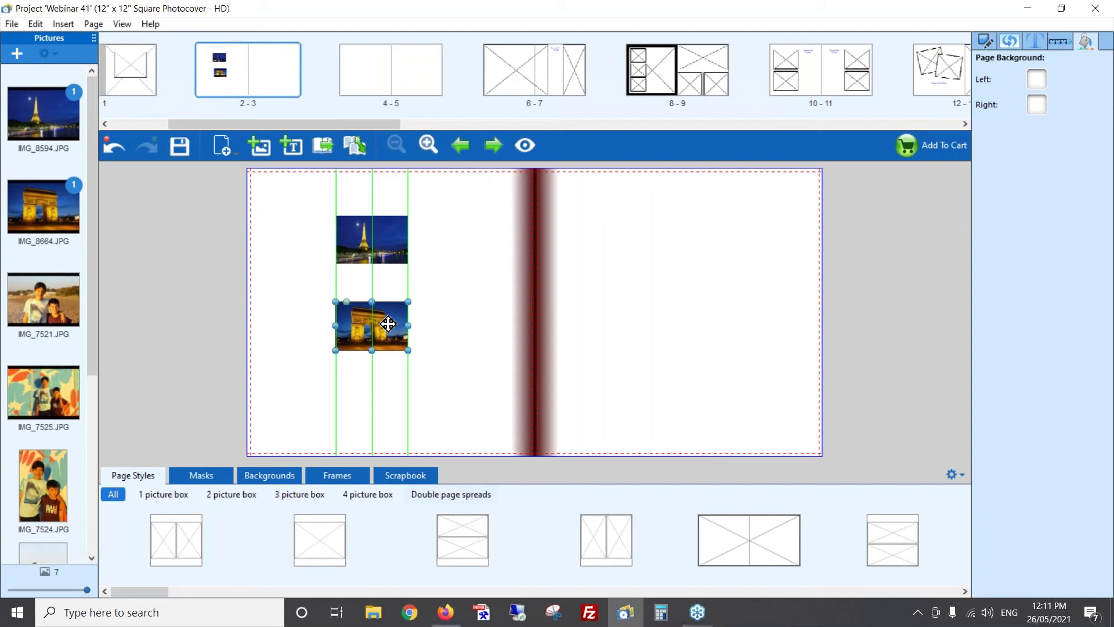
pyautogui.moveTo(387, 323); pyautogui.dragTo(387, 323)
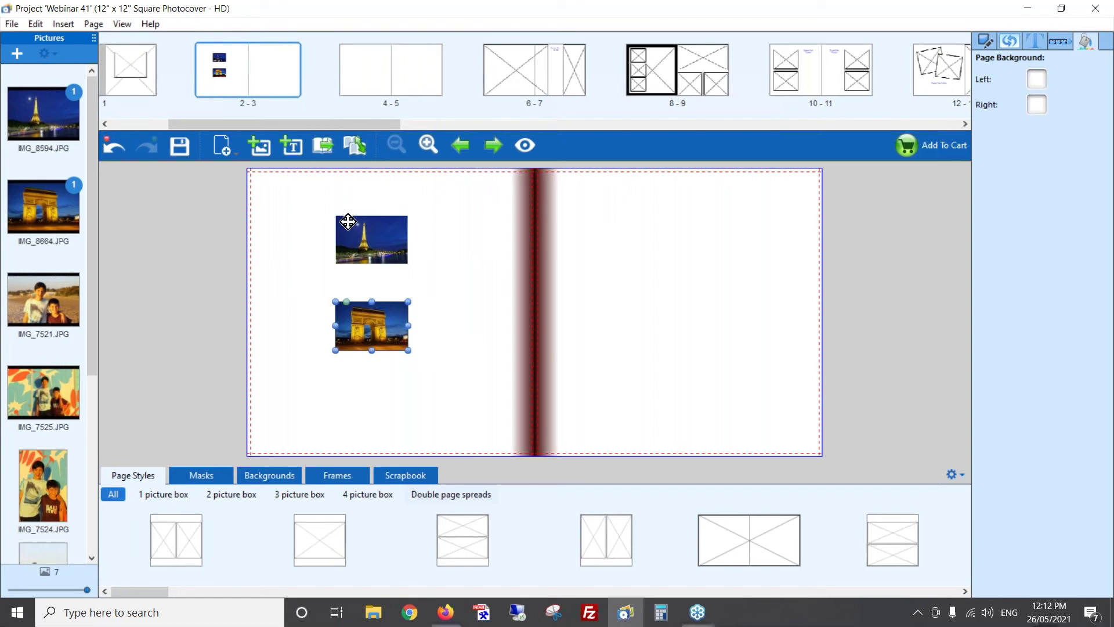
# - Delete the Eiffel Tower photo and move the Arc photo up the left page
pyautogui.click(371, 245)
pyautogui.press('Delete')
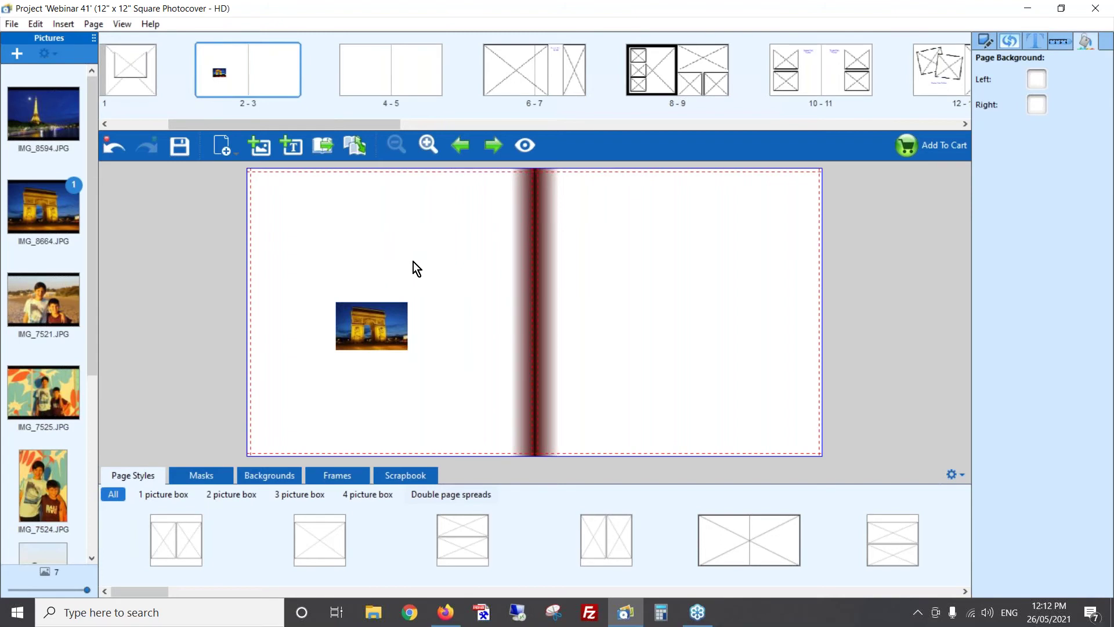
pyautogui.moveTo(384, 324); pyautogui.dragTo(414, 250)
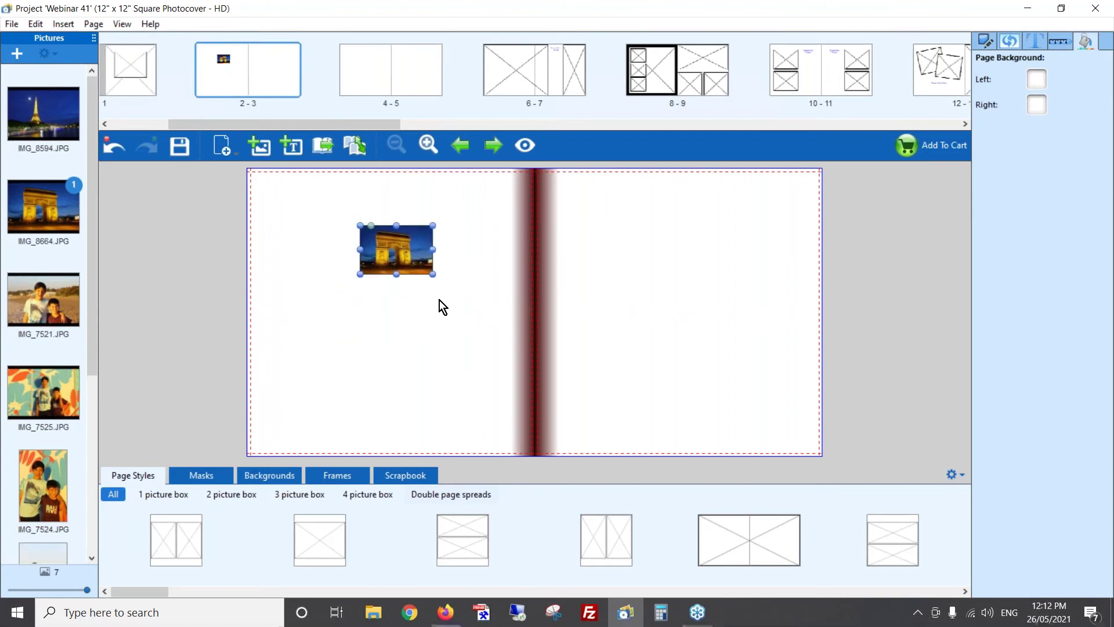
# - Apply Fit To Spread to the Arc de Triomphe photo
pyautogui.rightClick(393, 246)
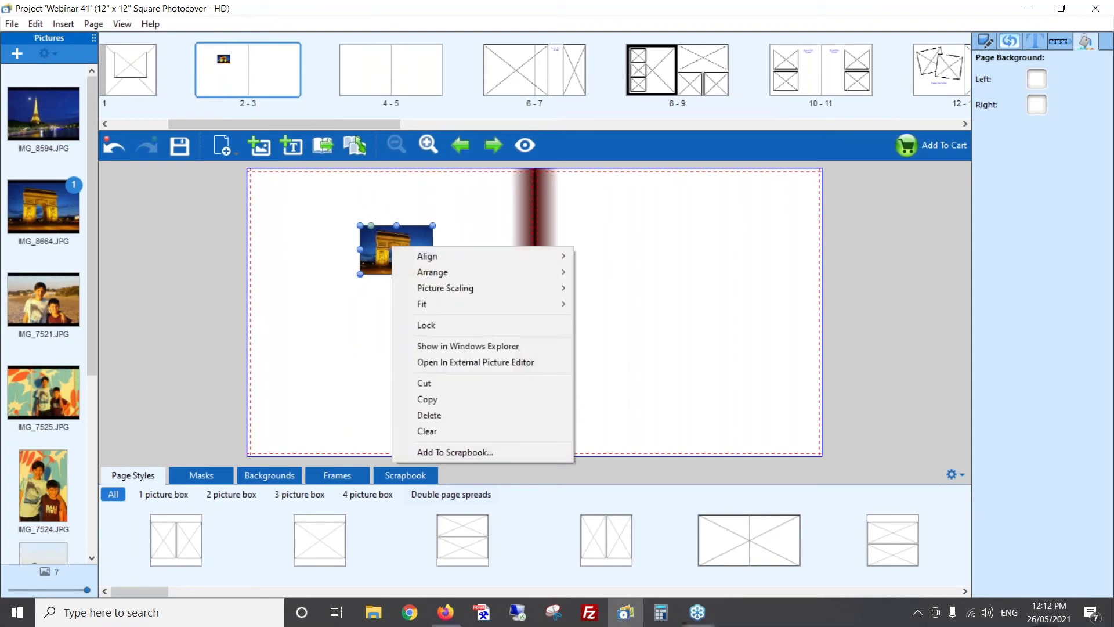
pyautogui.moveTo(496, 307)
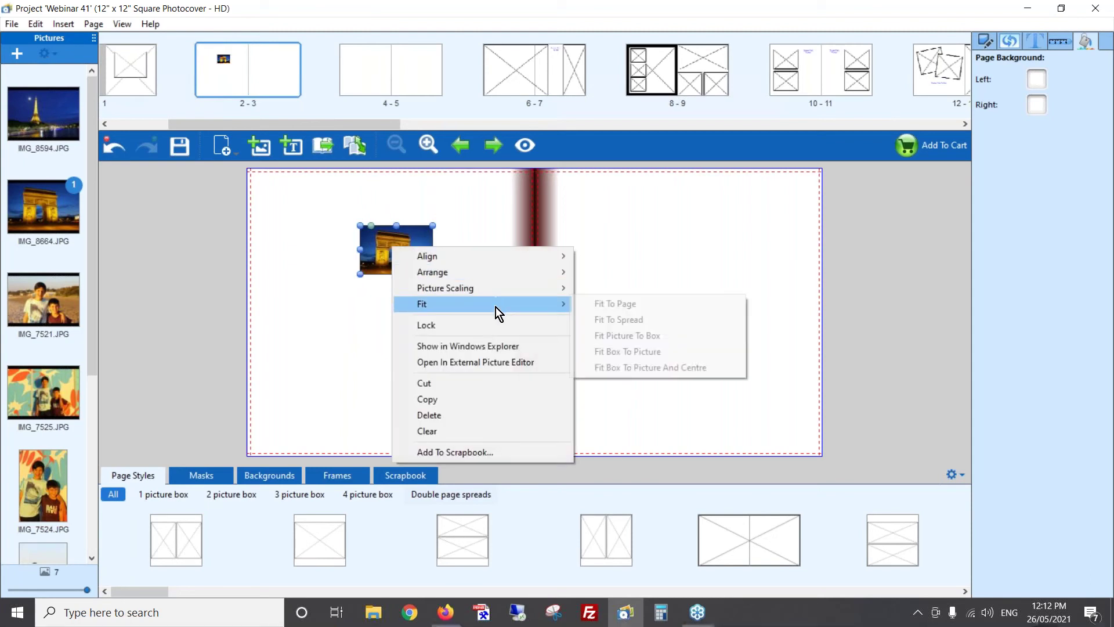
pyautogui.click(640, 318)
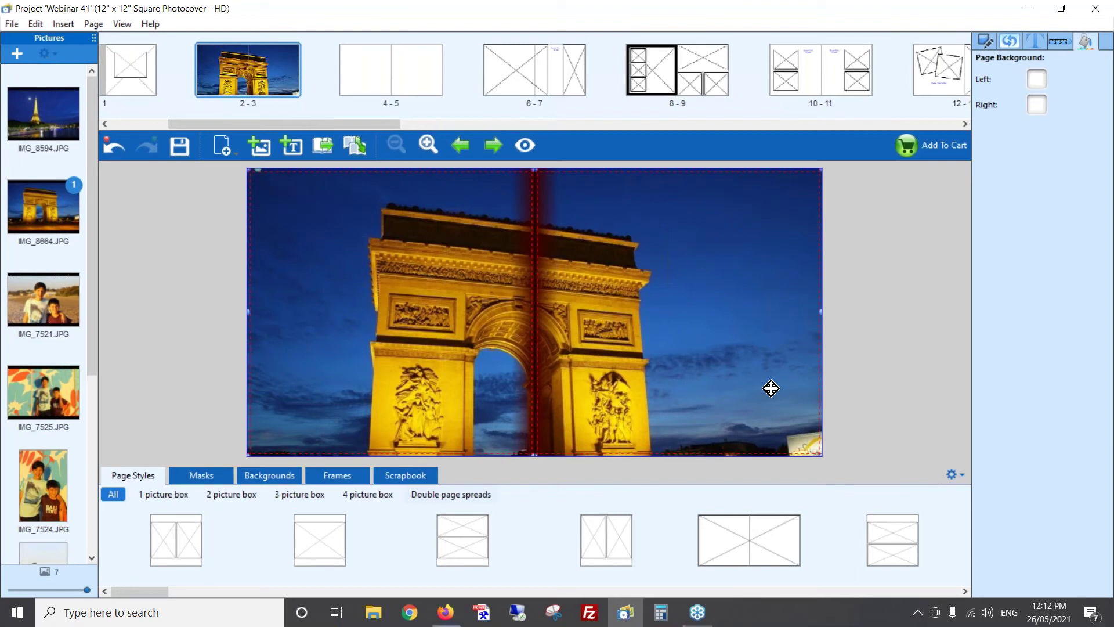
# - Shift the photo's crop down to show more street lights
pyautogui.doubleClick(607, 287)
pyautogui.moveTo(612, 293); pyautogui.dragTo(612, 318)
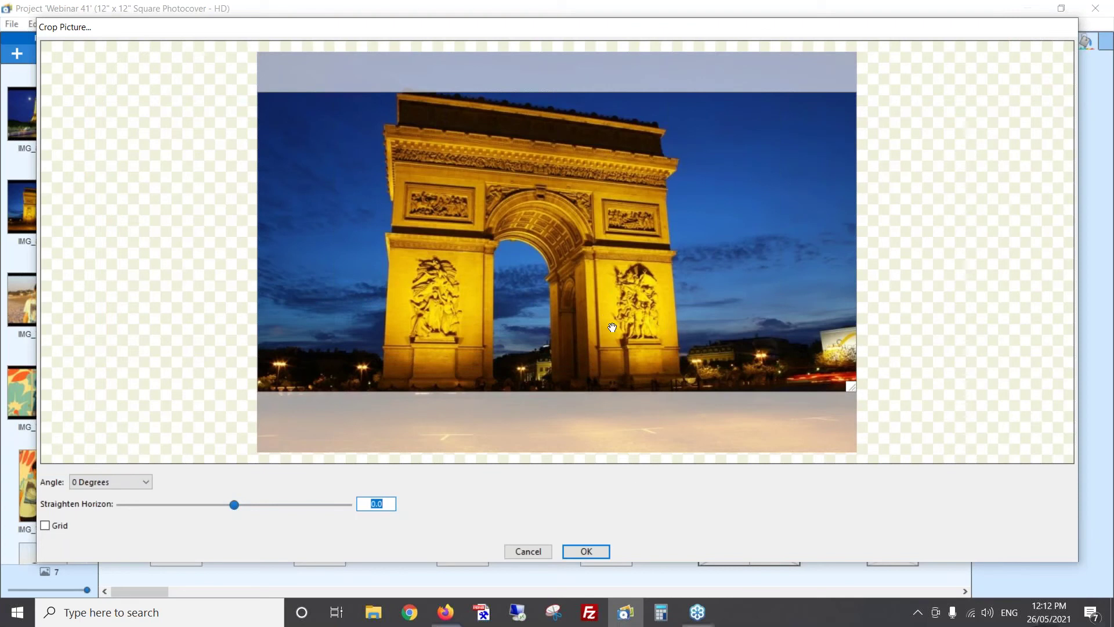
pyautogui.click(586, 551)
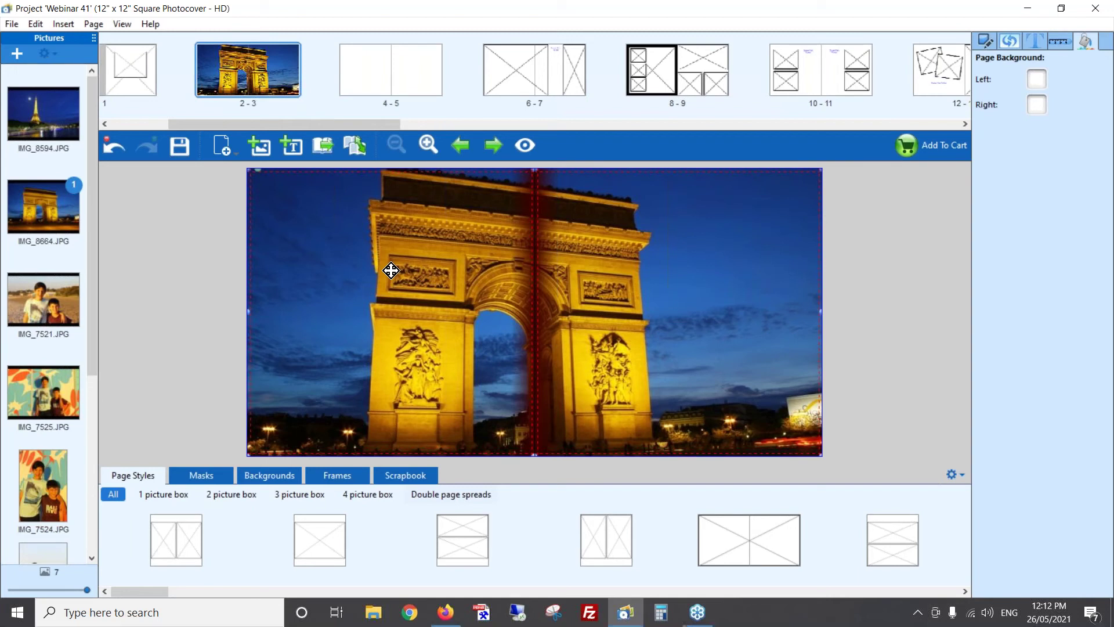
# - Replace the spread photo with the Eiffel Tower photo, shifting its crop slightly down
pyautogui.moveTo(42, 112); pyautogui.dragTo(336, 256)
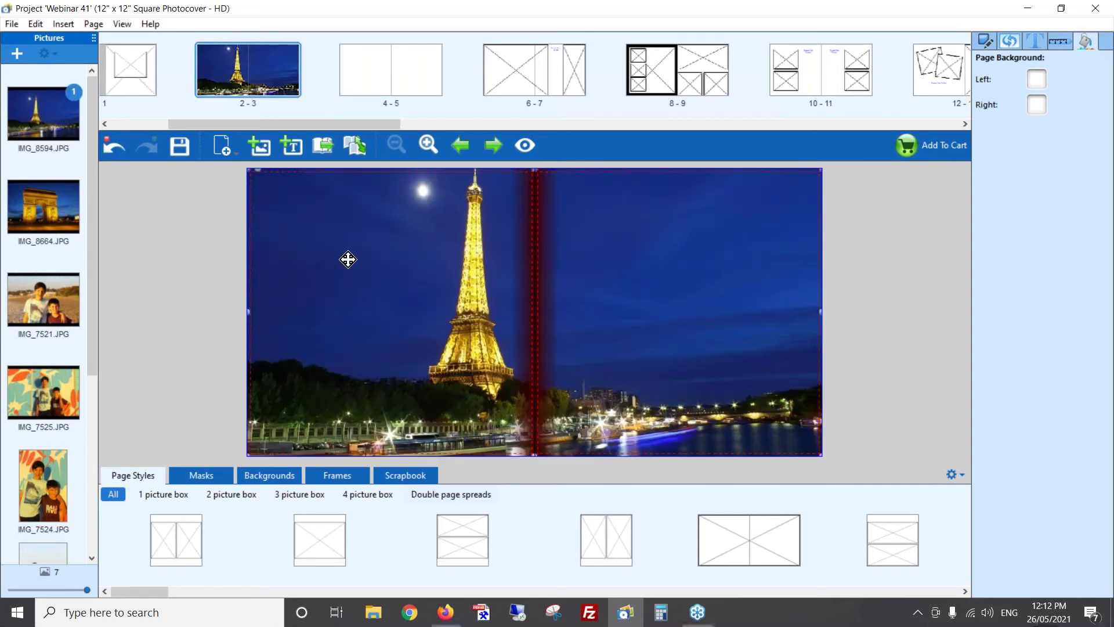
pyautogui.doubleClick(348, 259)
pyautogui.moveTo(541, 240); pyautogui.dragTo(542, 246)
pyautogui.click(571, 551)
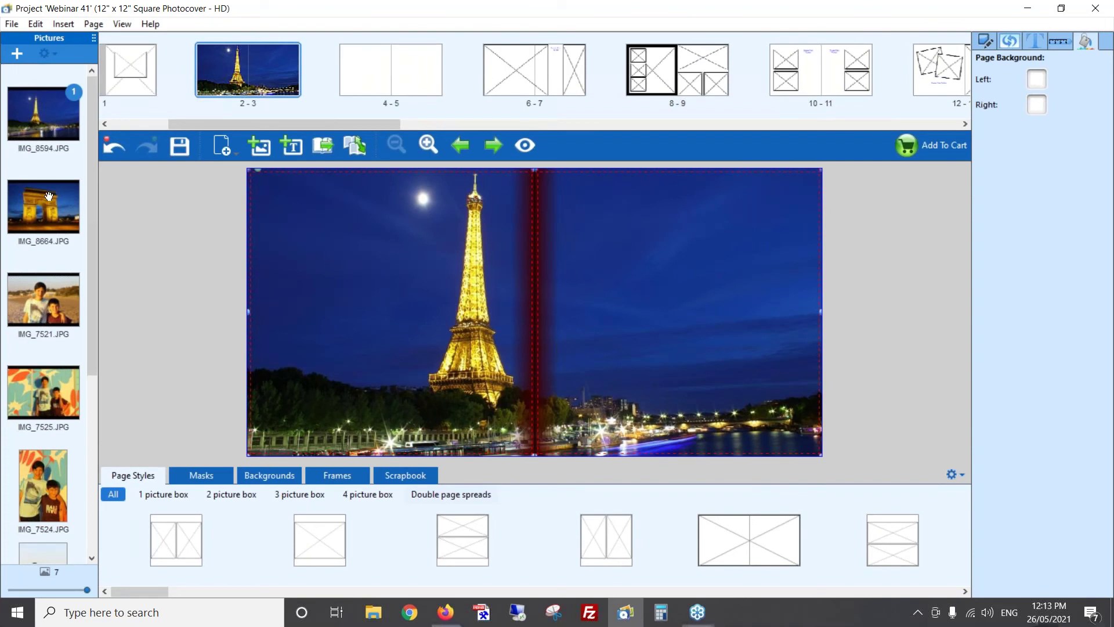
# - Swap in the Arc de Triomphe photo and apply Fit To Page for the left page
pyautogui.moveTo(34, 207); pyautogui.dragTo(410, 272)
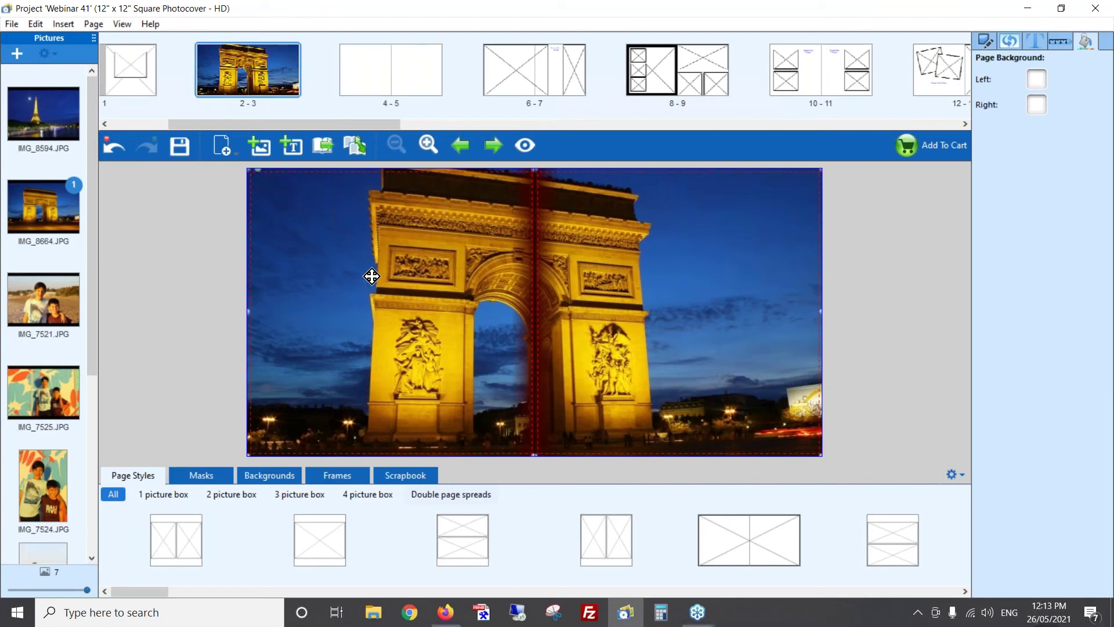
pyautogui.rightClick(417, 270)
pyautogui.moveTo(492, 330)
pyautogui.click(677, 328)
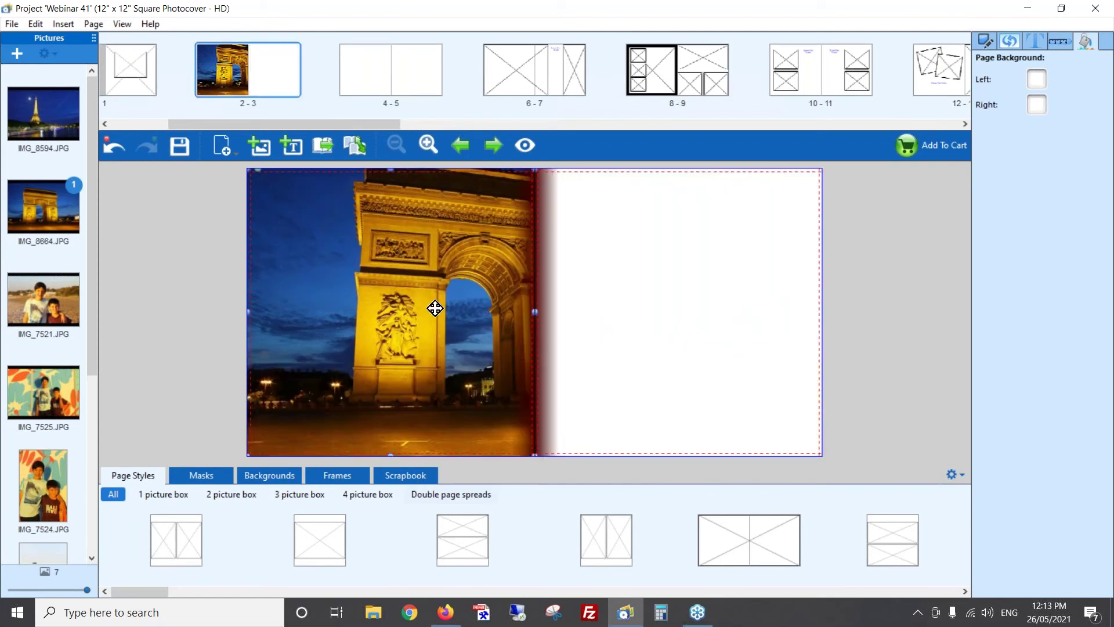
# - Recrop the Arc photo to full photo height, sliding the crop right to centre the arch
pyautogui.doubleClick(384, 299)
pyautogui.moveTo(516, 311); pyautogui.dragTo(517, 253)
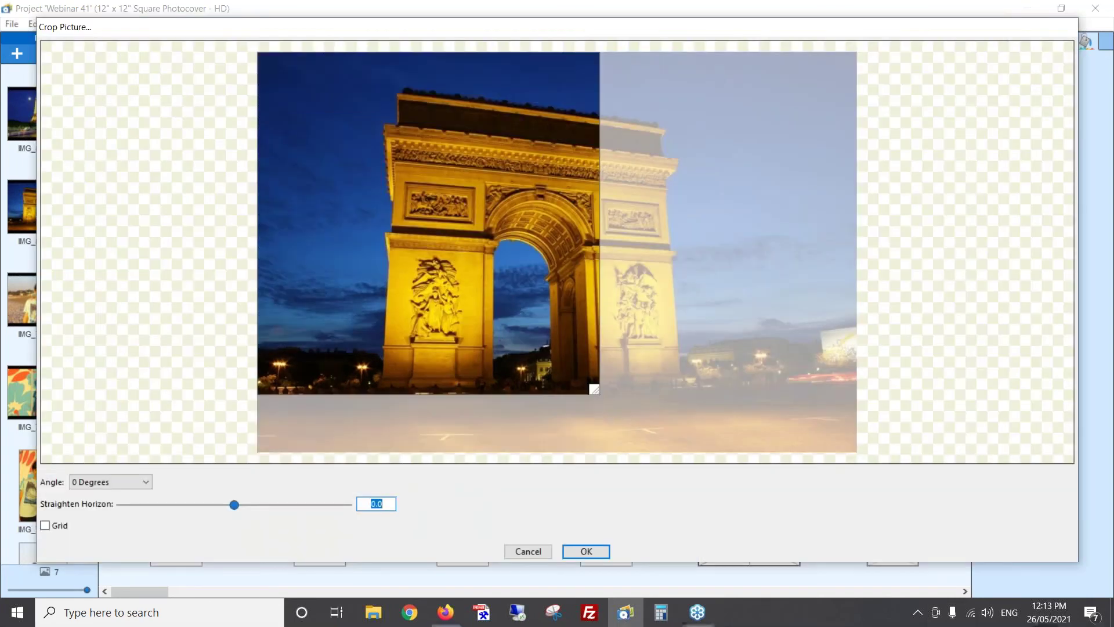
pyautogui.moveTo(598, 392); pyautogui.dragTo(655, 451)
pyautogui.moveTo(574, 384); pyautogui.dragTo(645, 398)
pyautogui.click(584, 552)
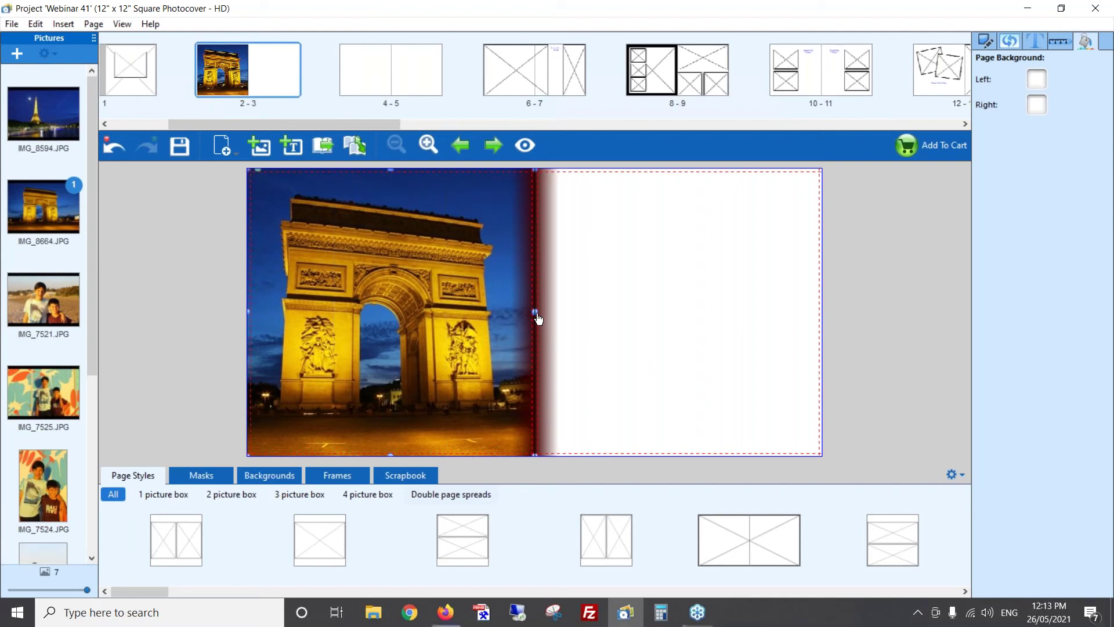
# - Widen the Arc photo past the spine with an enlarged crop, then place the Eiffel photo on page 3
pyautogui.moveTo(537, 315); pyautogui.dragTo(614, 323)
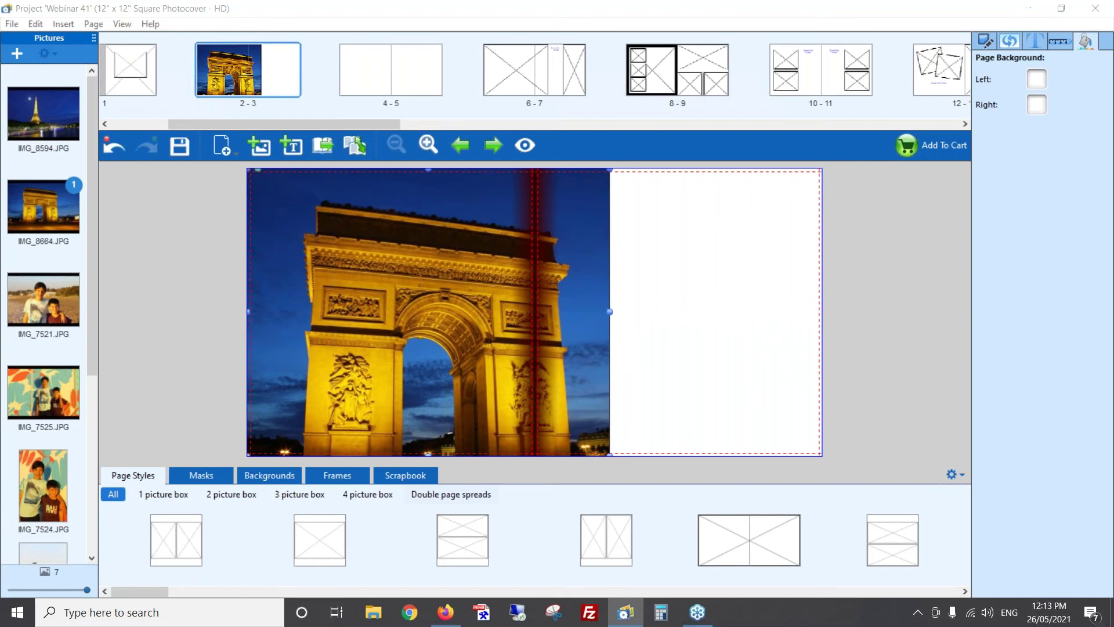
pyautogui.doubleClick(408, 284)
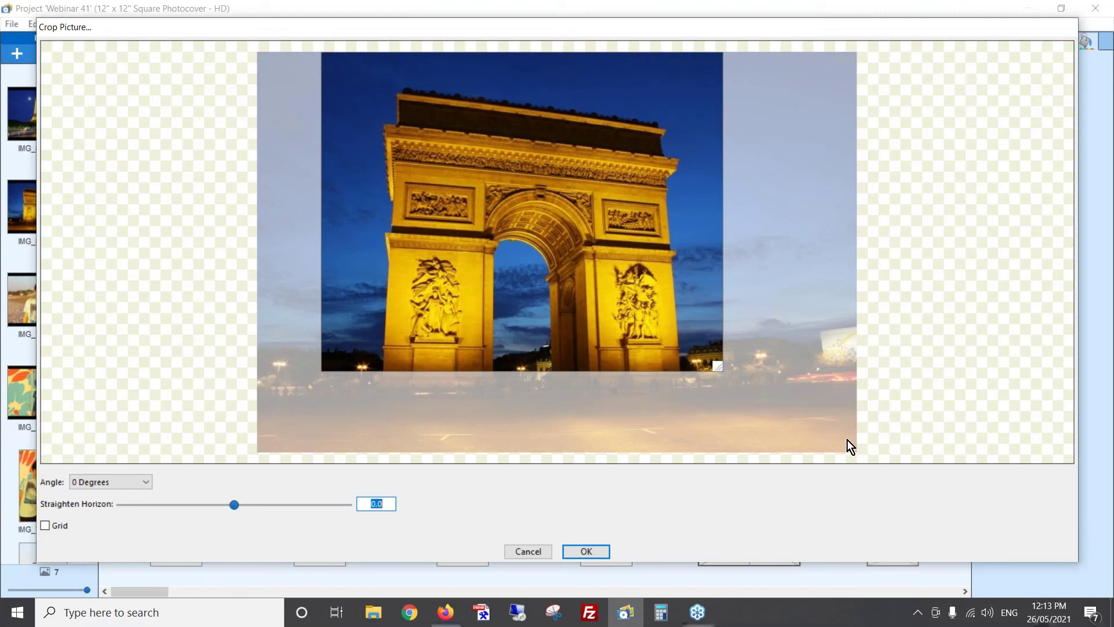
pyautogui.moveTo(732, 374); pyautogui.dragTo(803, 470)
pyautogui.click(591, 552)
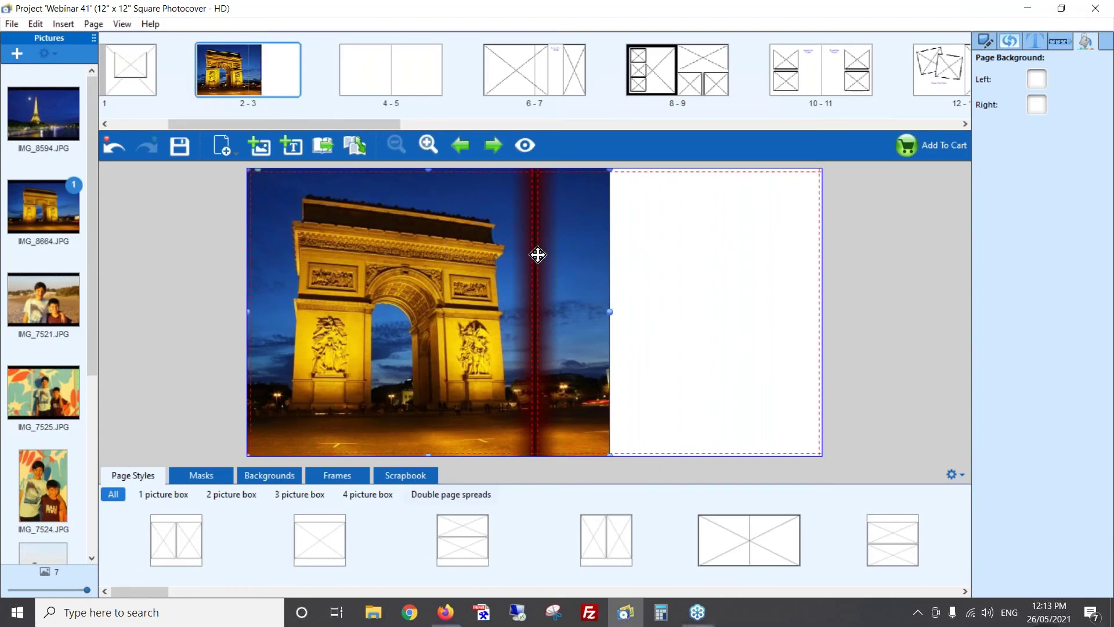
pyautogui.moveTo(35, 118); pyautogui.dragTo(705, 311)
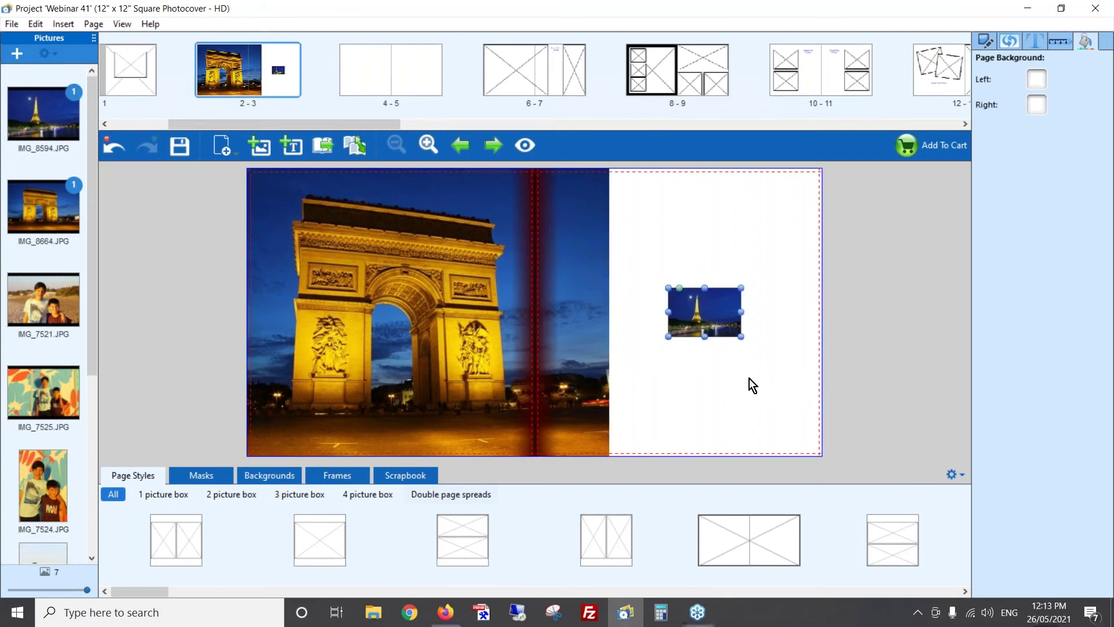
# - Enlarge the Eiffel Tower photo and move it left so it overlaps the spine
pyautogui.moveTo(710, 318); pyautogui.dragTo(684, 315)
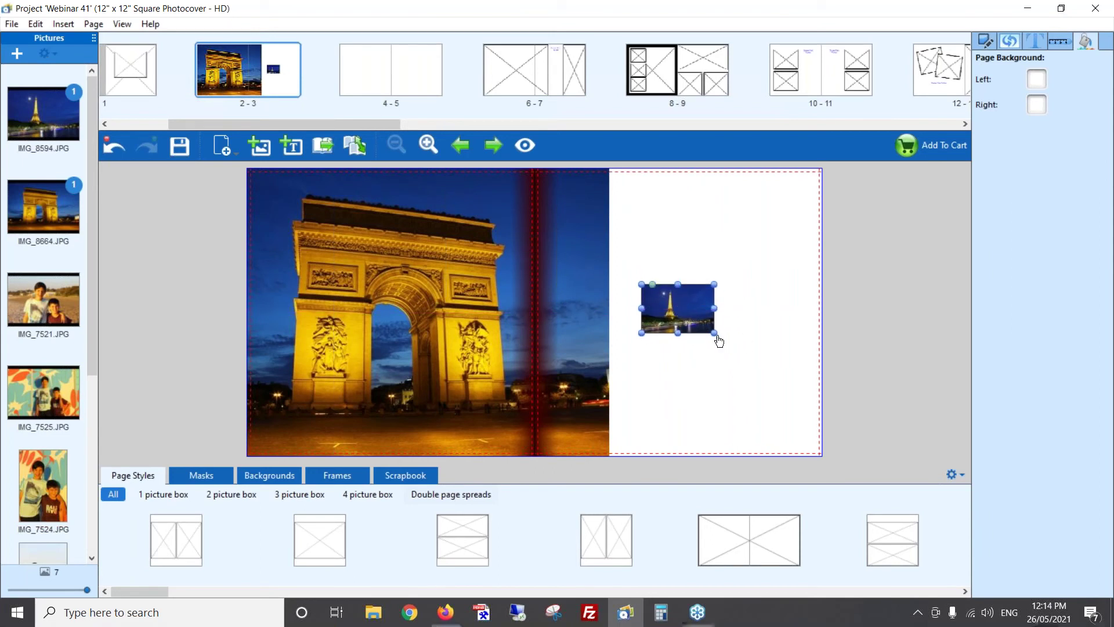
pyautogui.moveTo(716, 339); pyautogui.dragTo(745, 389)
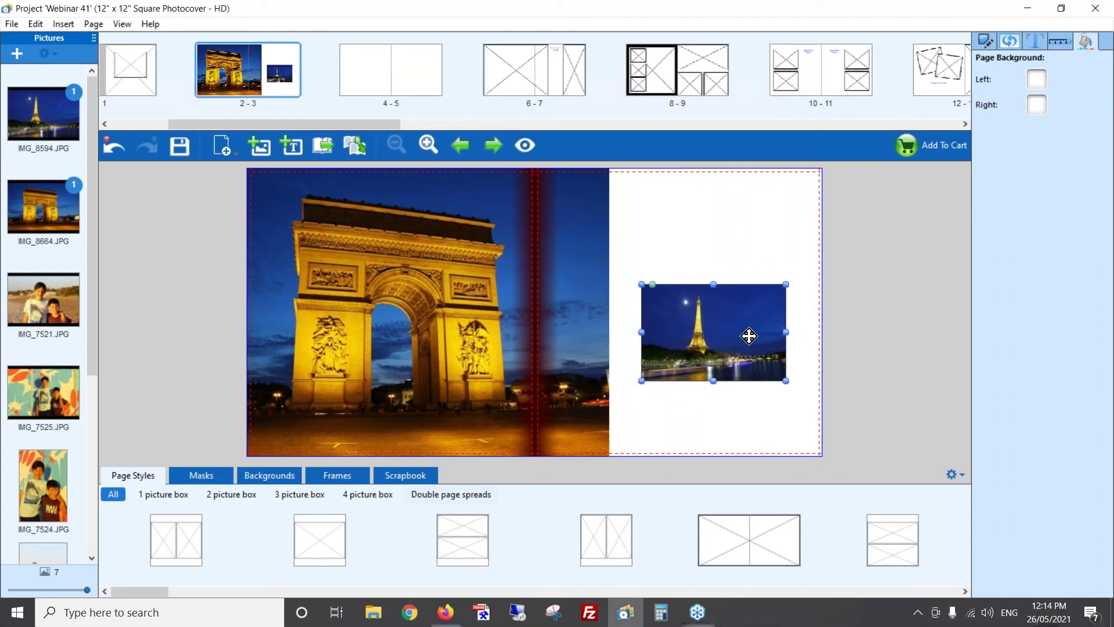
pyautogui.moveTo(729, 331); pyautogui.dragTo(658, 362)
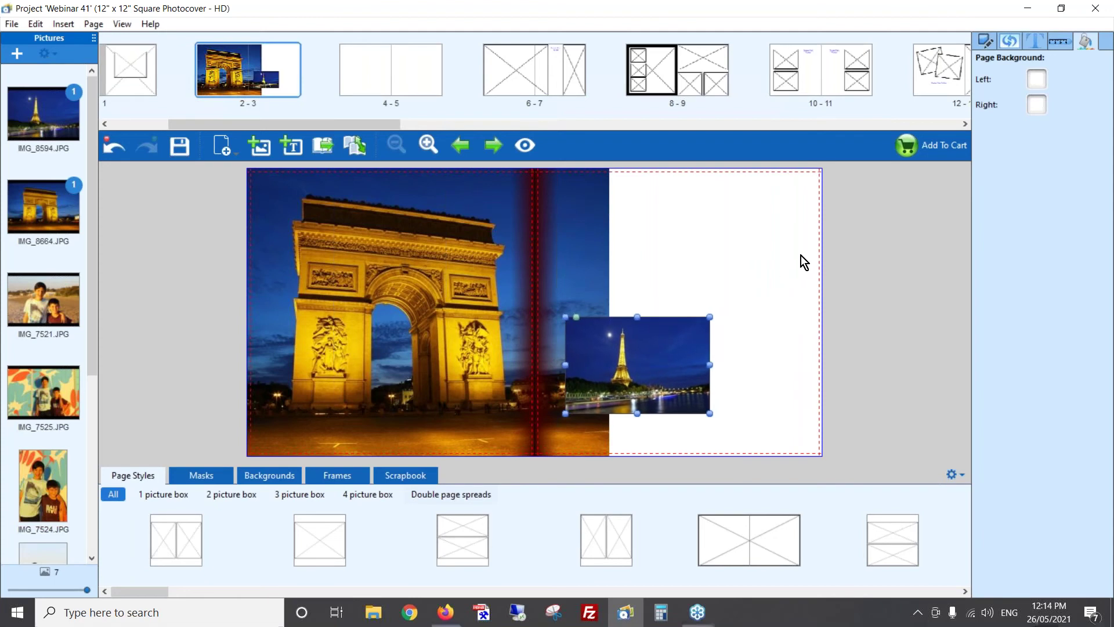
# - In the Shape tab, enable the Eiffel photo's border, colour White, size 13.5
pyautogui.click(986, 43)
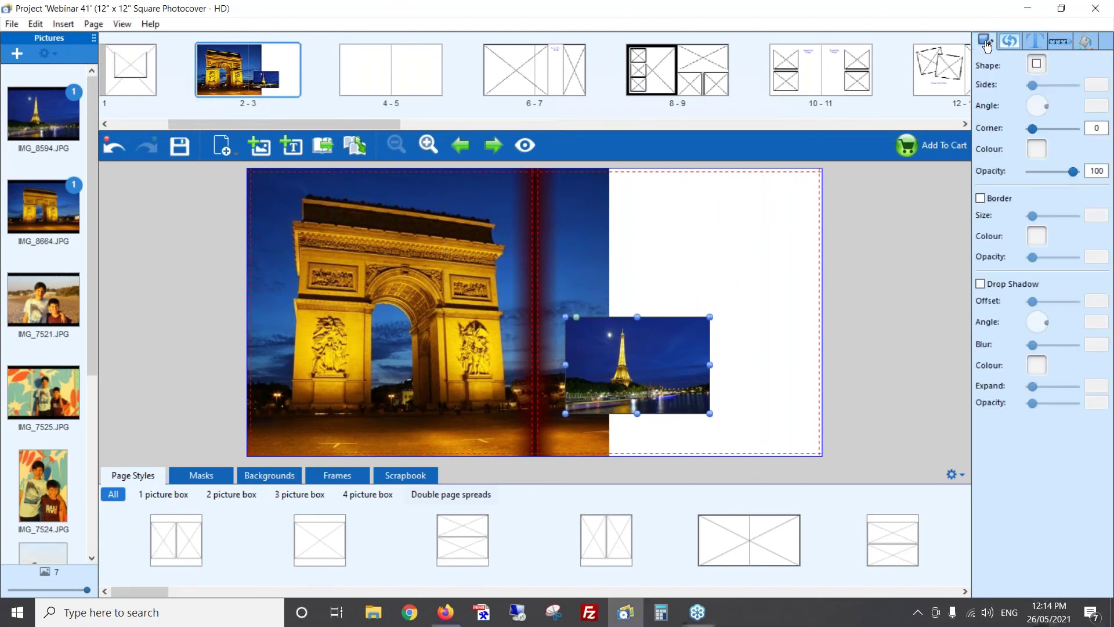
pyautogui.click(981, 198)
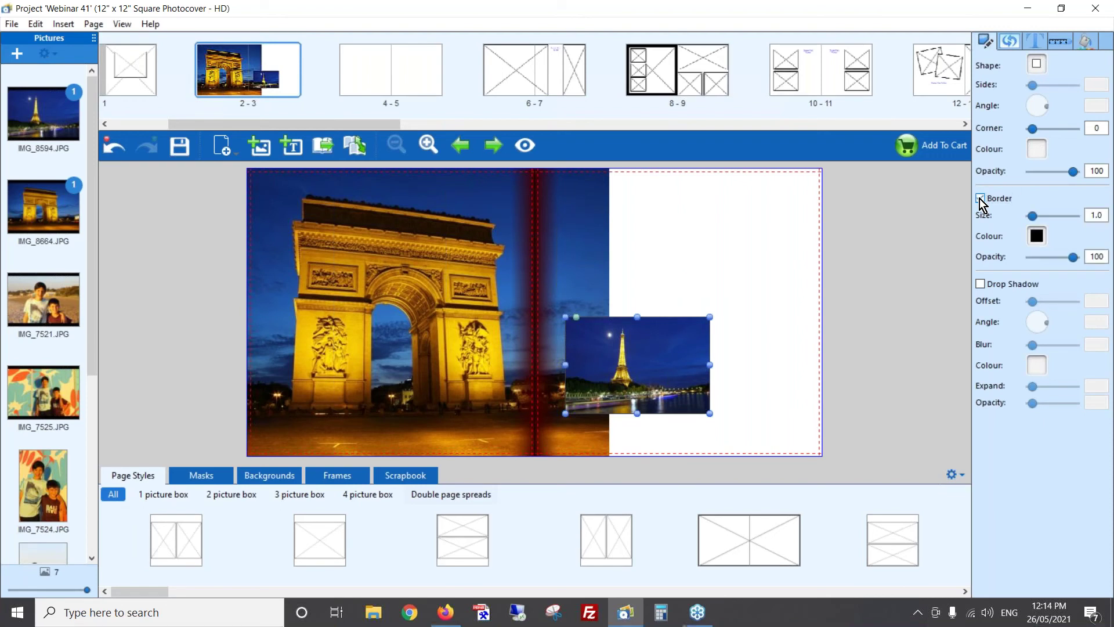
pyautogui.click(1039, 237)
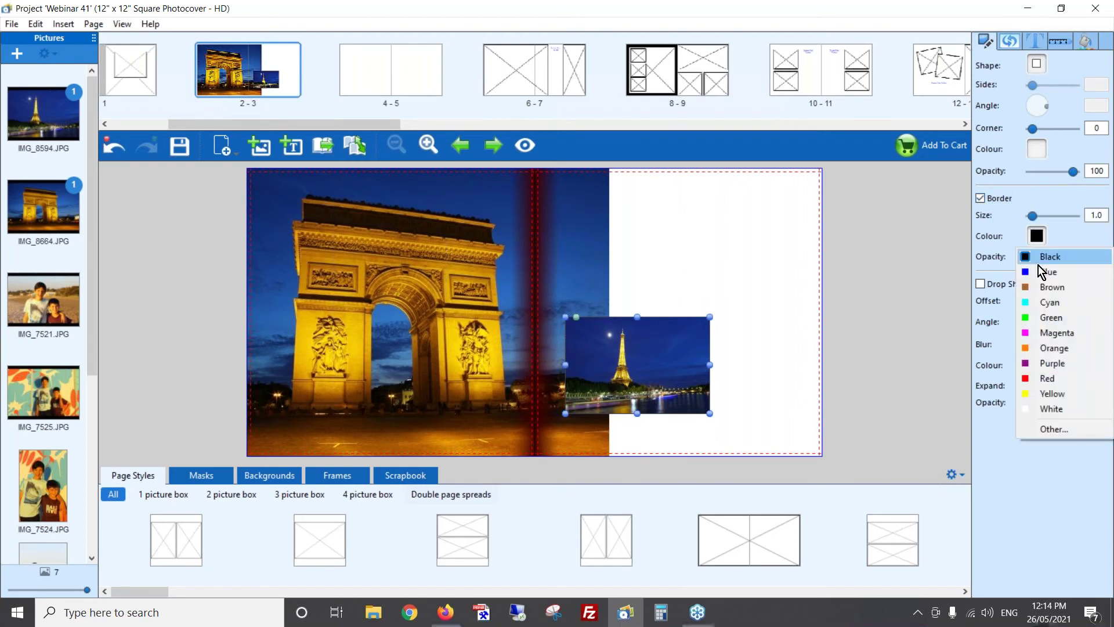
pyautogui.click(1057, 407)
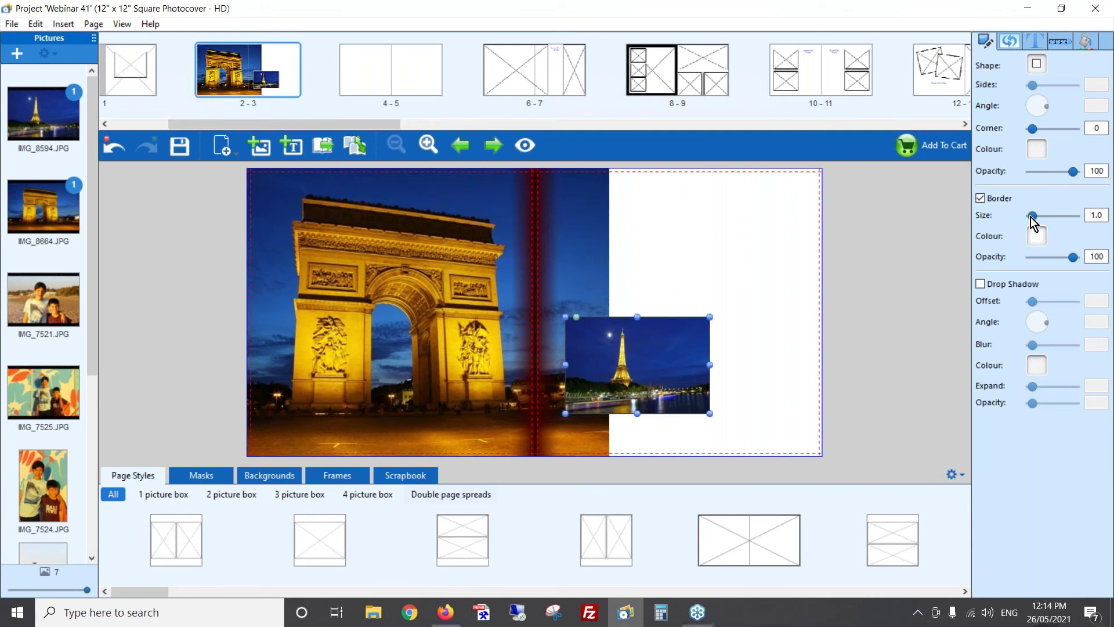
pyautogui.moveTo(1034, 217); pyautogui.dragTo(1046, 217)
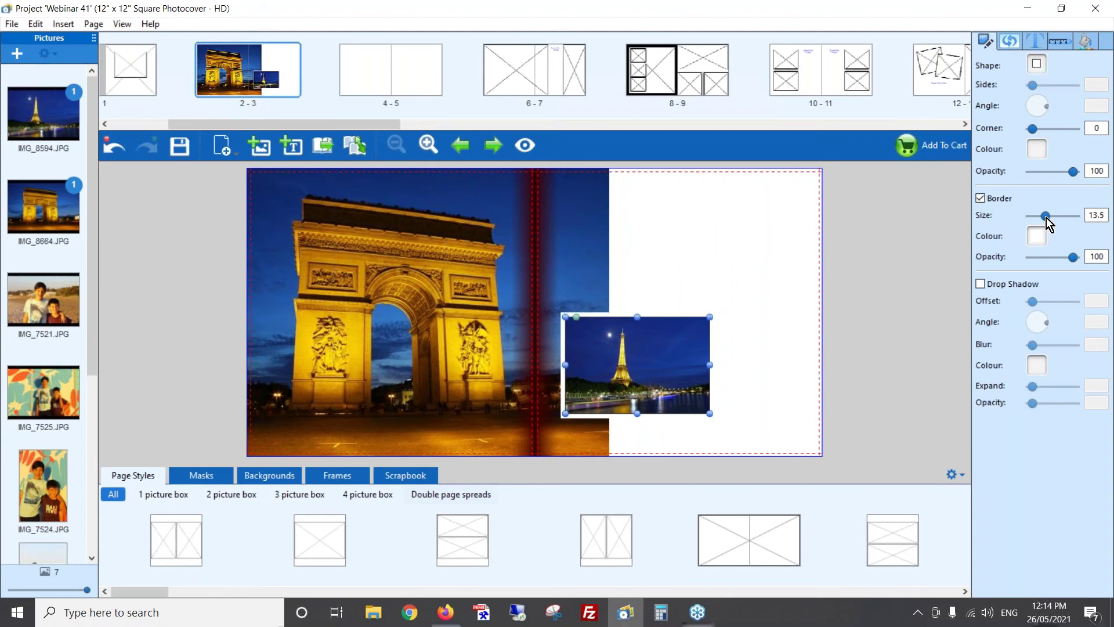
pyautogui.click(729, 260)
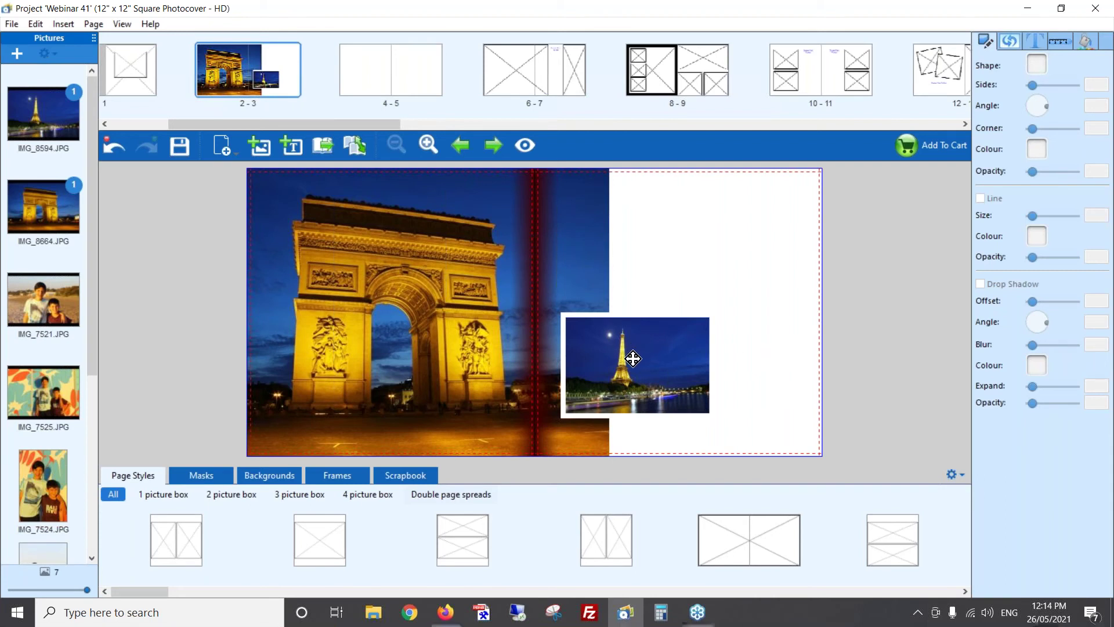
# - Swap the Eiffel photo into the large left frame and add a text box on page 3
pyautogui.moveTo(633, 359); pyautogui.dragTo(662, 338)
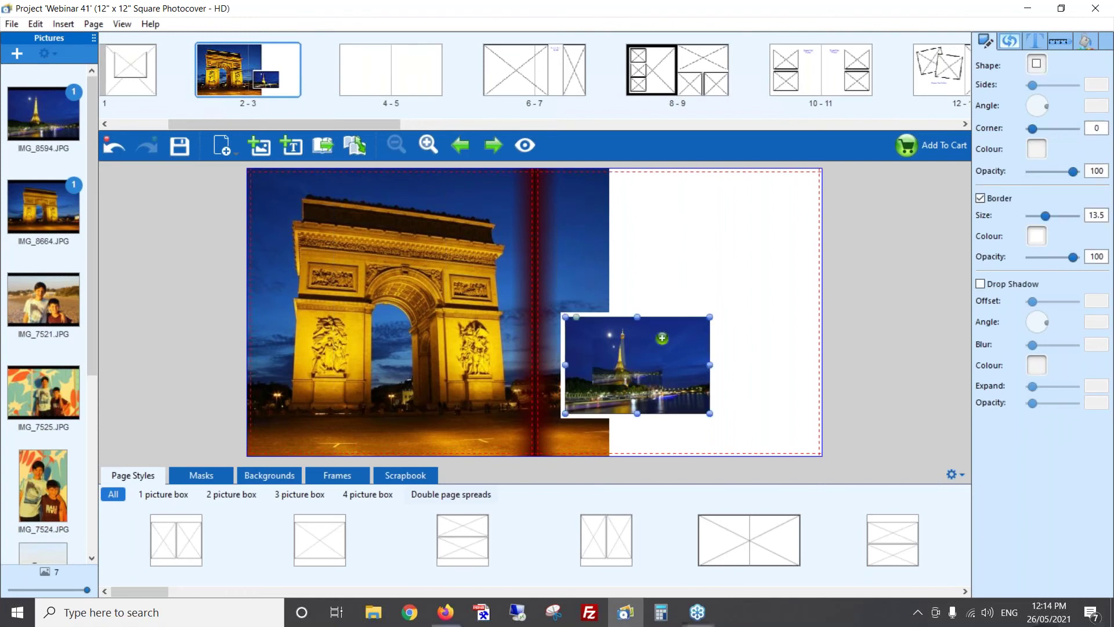
pyautogui.moveTo(662, 338); pyautogui.dragTo(398, 299)
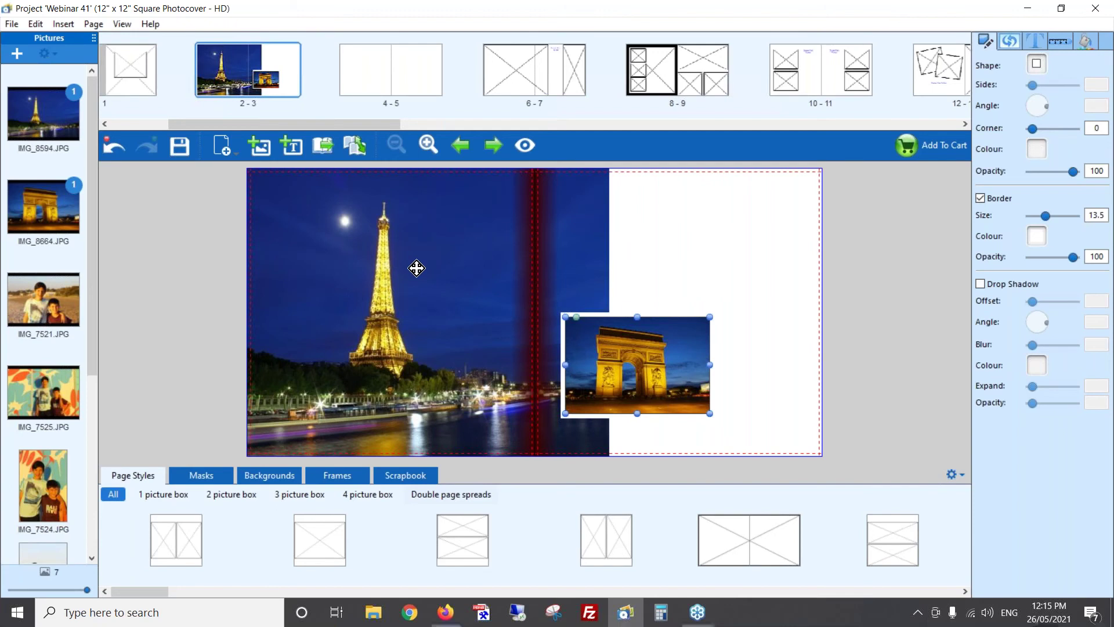
pyautogui.moveTo(283, 147); pyautogui.dragTo(780, 234)
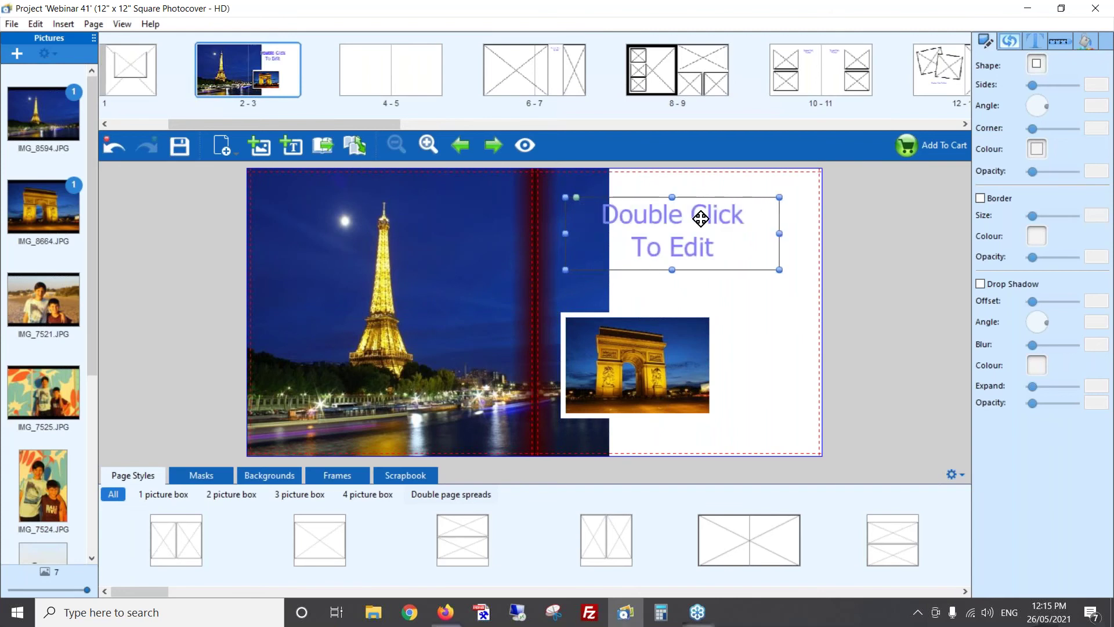
# - Type the title 'Paris by night' into the new text box and select it
pyautogui.doubleClick(772, 235)
pyautogui.write('Paris by nigh')
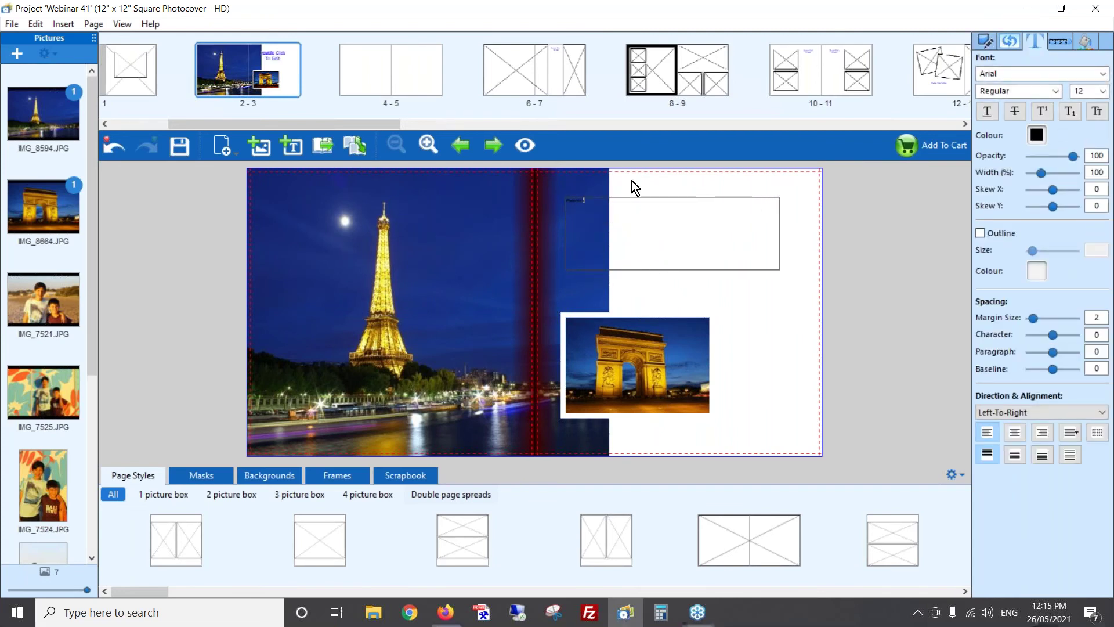
pyautogui.hotkey('ctrl', 'a')
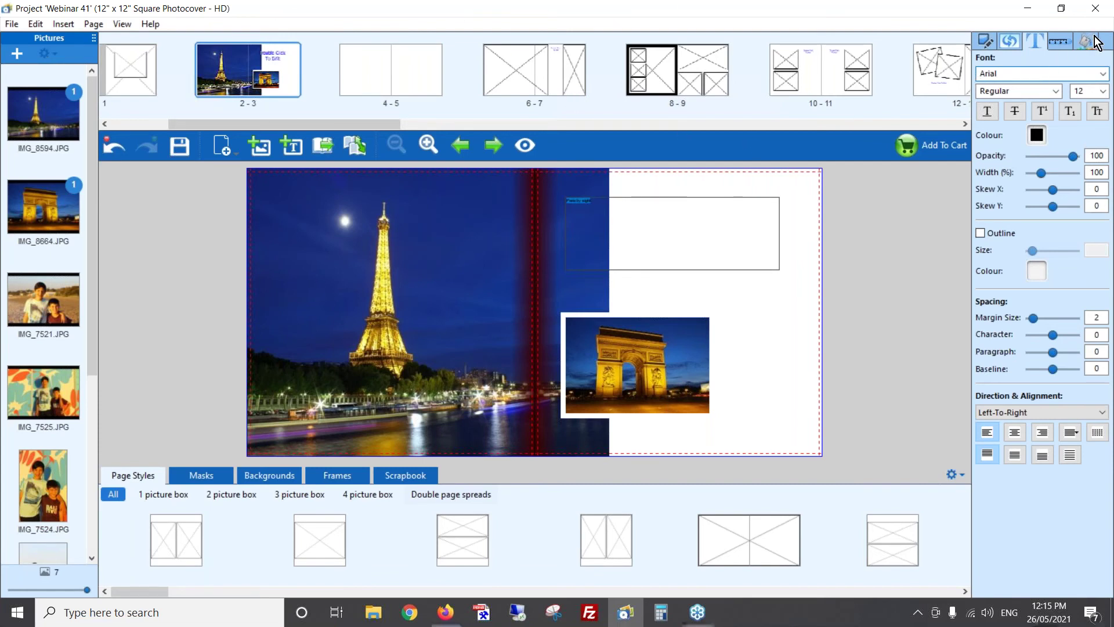
# - Set the title font to Special Elite at size 72
pyautogui.click(1103, 74)
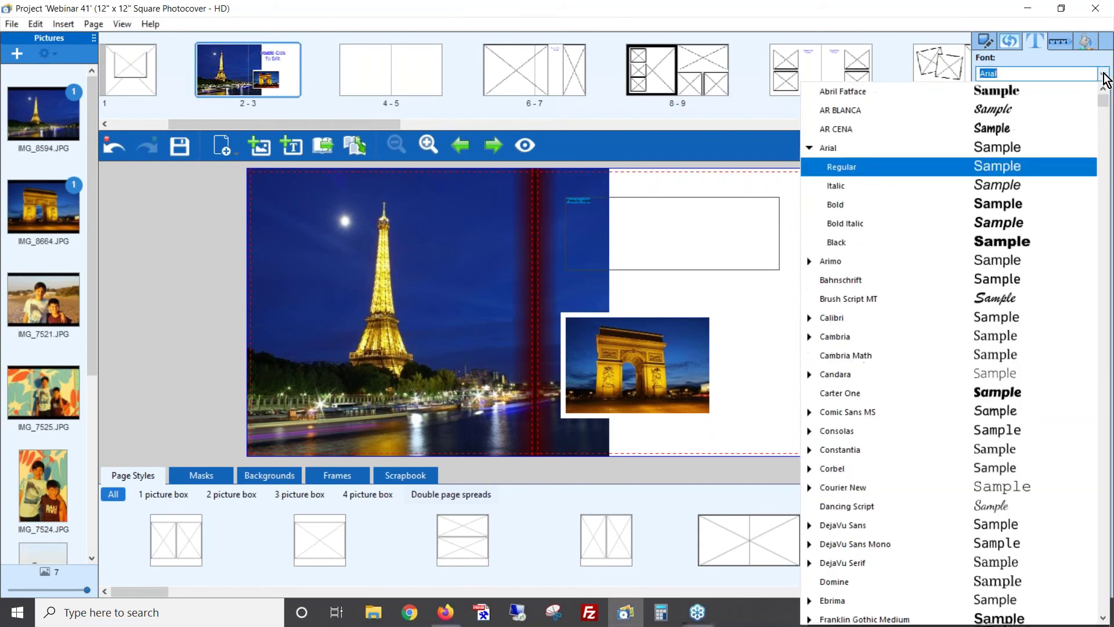
pyautogui.write('s')
pyautogui.scroll(-2, 855, 381)
pyautogui.scroll(-4, 853, 350)
pyautogui.scroll(-2, 846, 431)
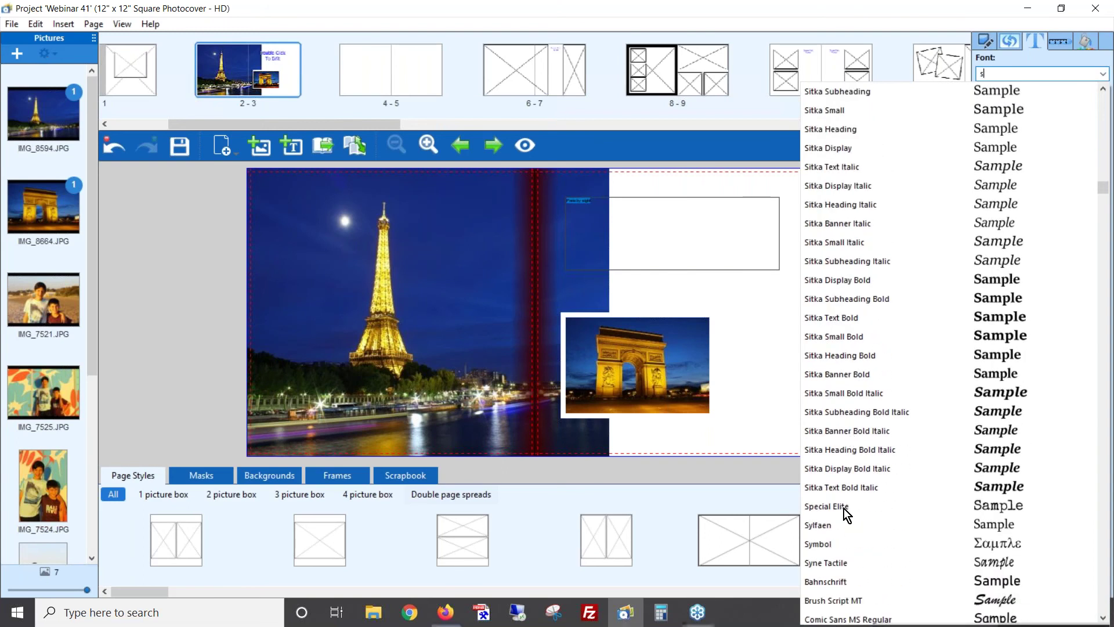
pyautogui.click(844, 508)
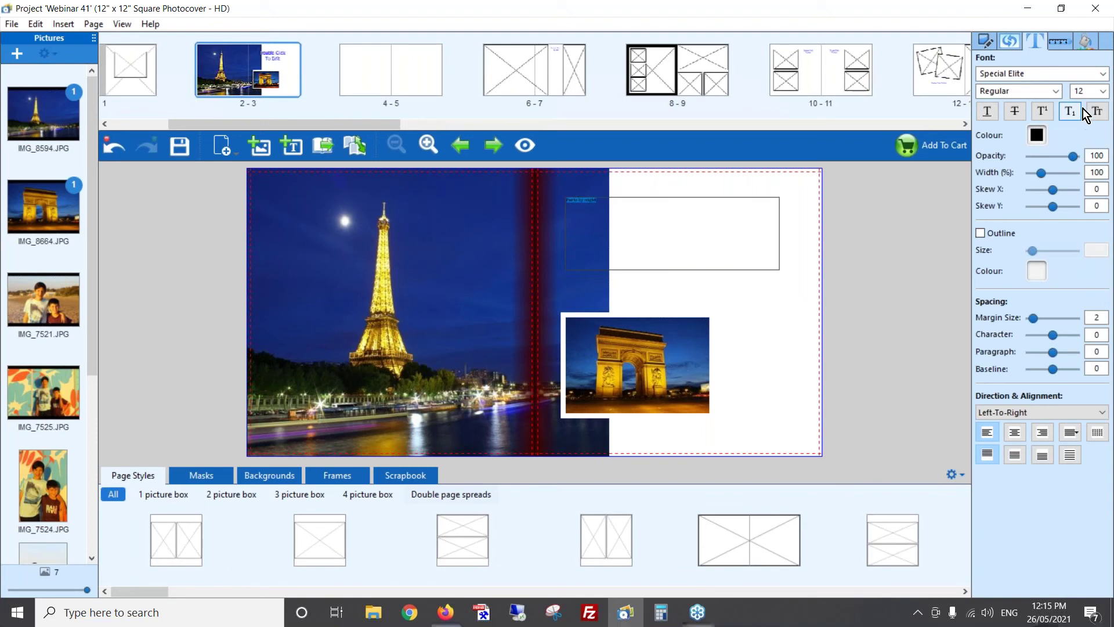
pyautogui.click(1101, 91)
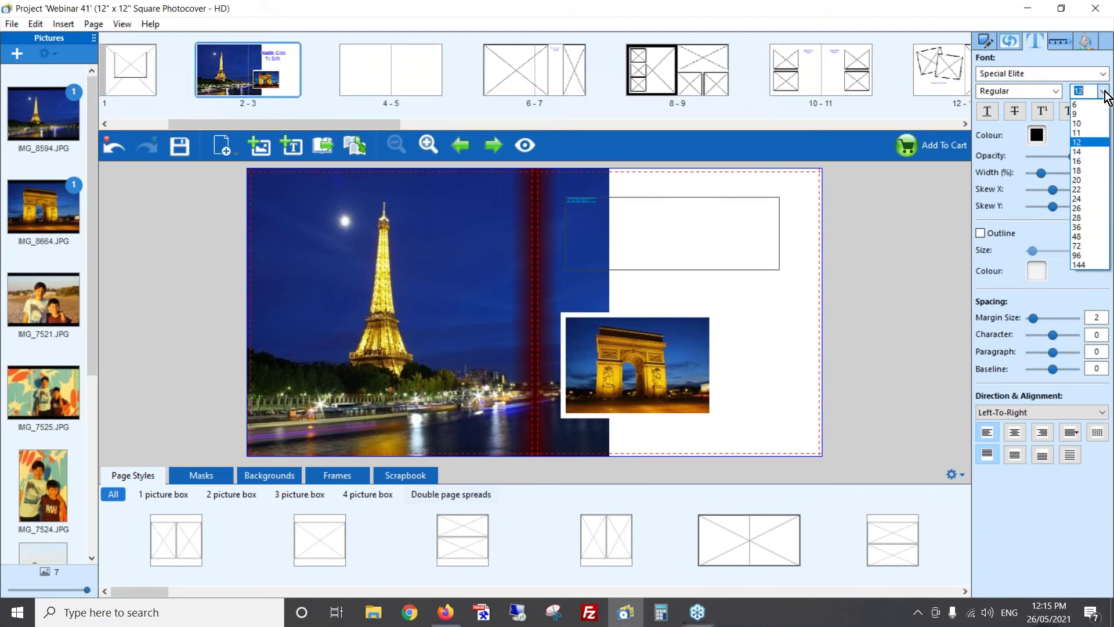
pyautogui.click(1084, 246)
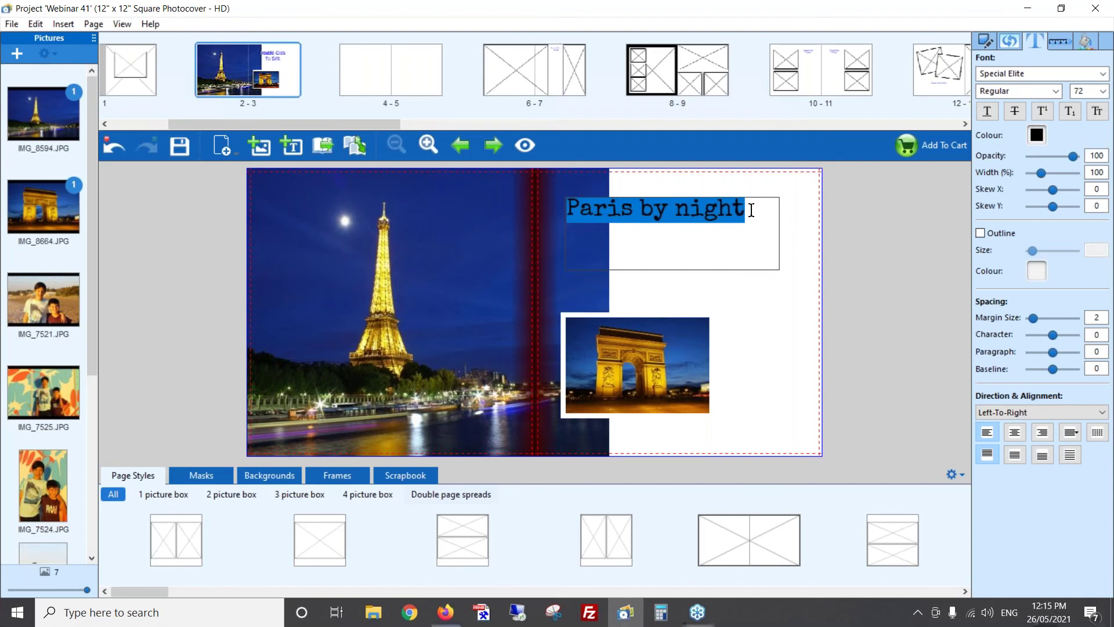
# - Make the 'Paris by night' title white and deselect the text box
pyautogui.click(1038, 137)
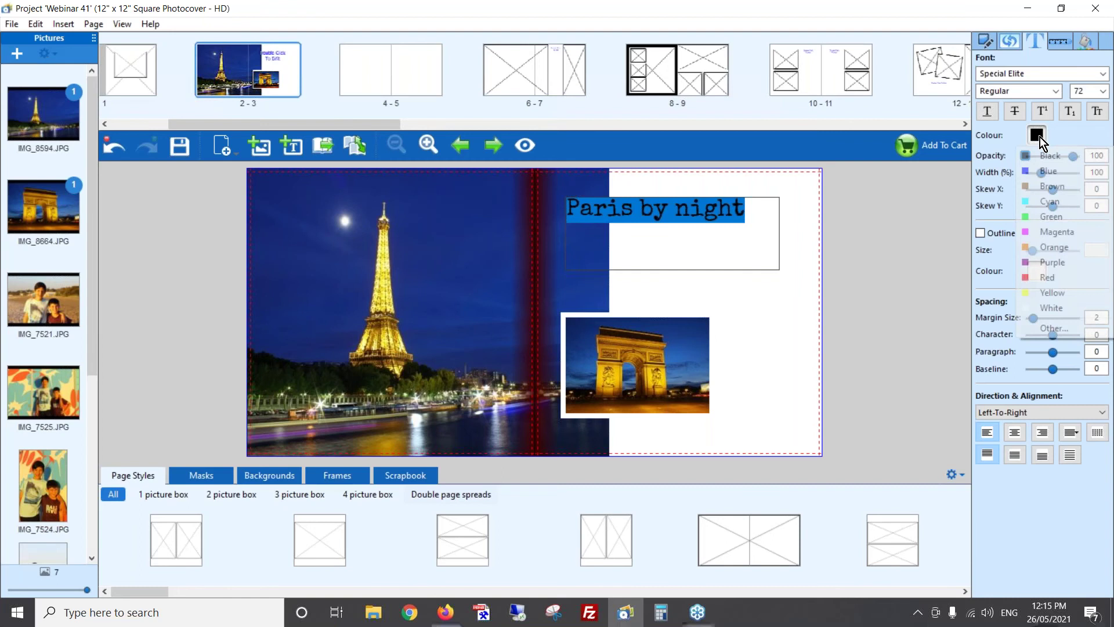
pyautogui.click(1050, 309)
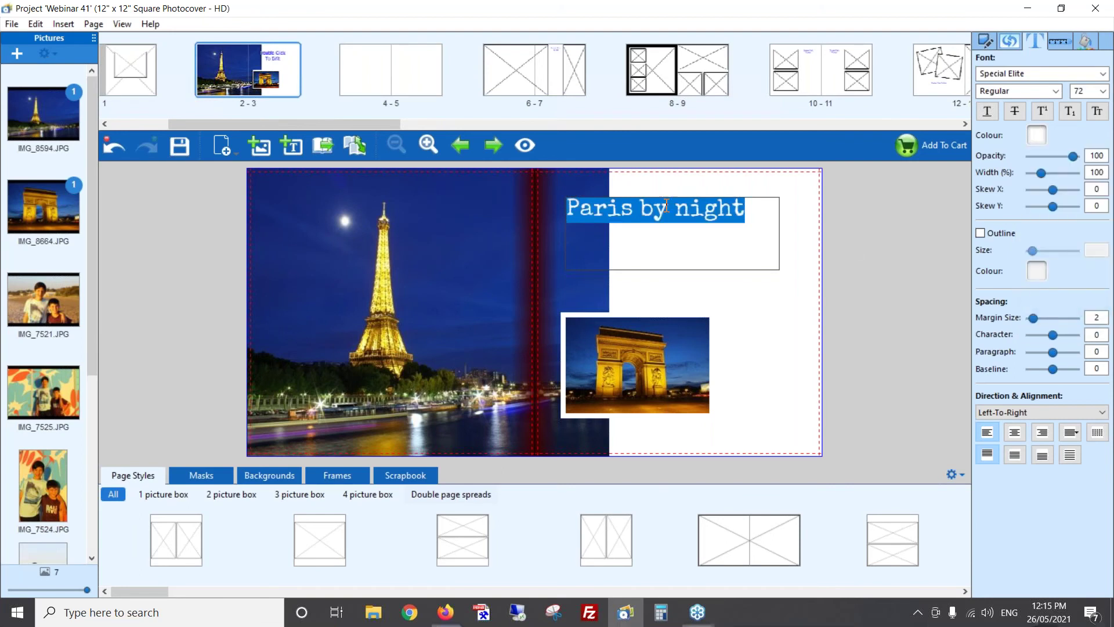
pyautogui.click(737, 293)
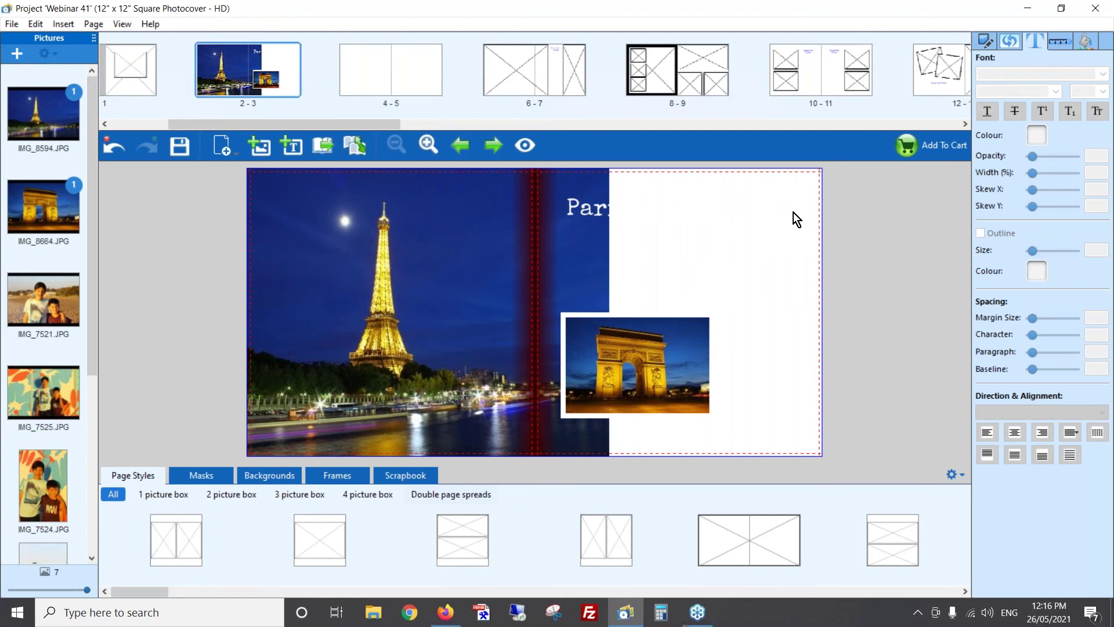
# - Set the right page background colour to Black
pyautogui.click(1083, 45)
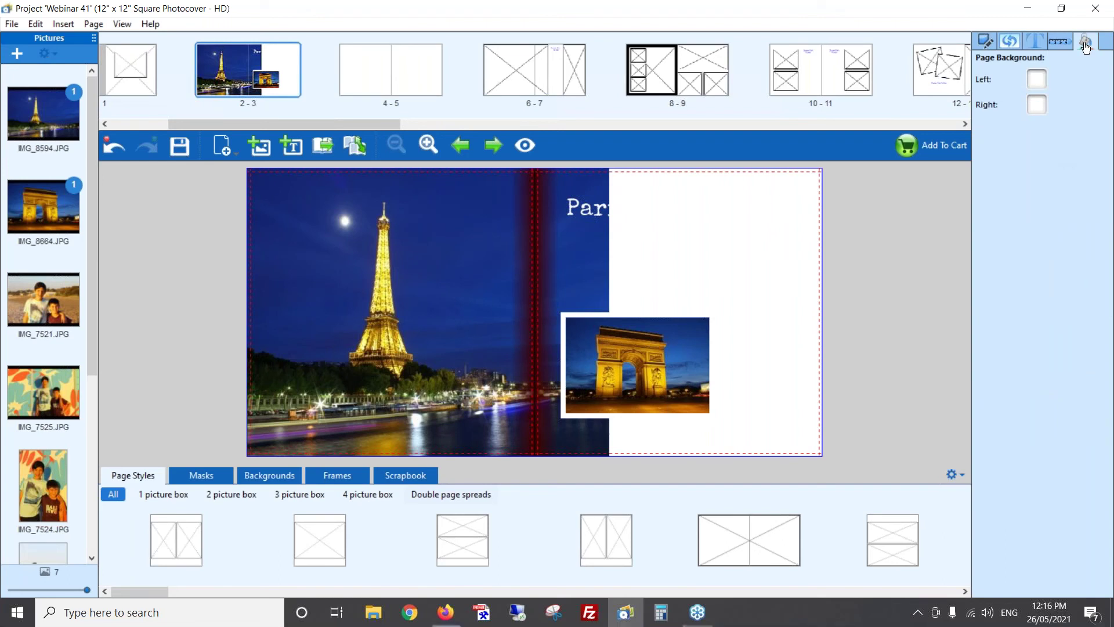
pyautogui.click(1038, 101)
pyautogui.click(1046, 124)
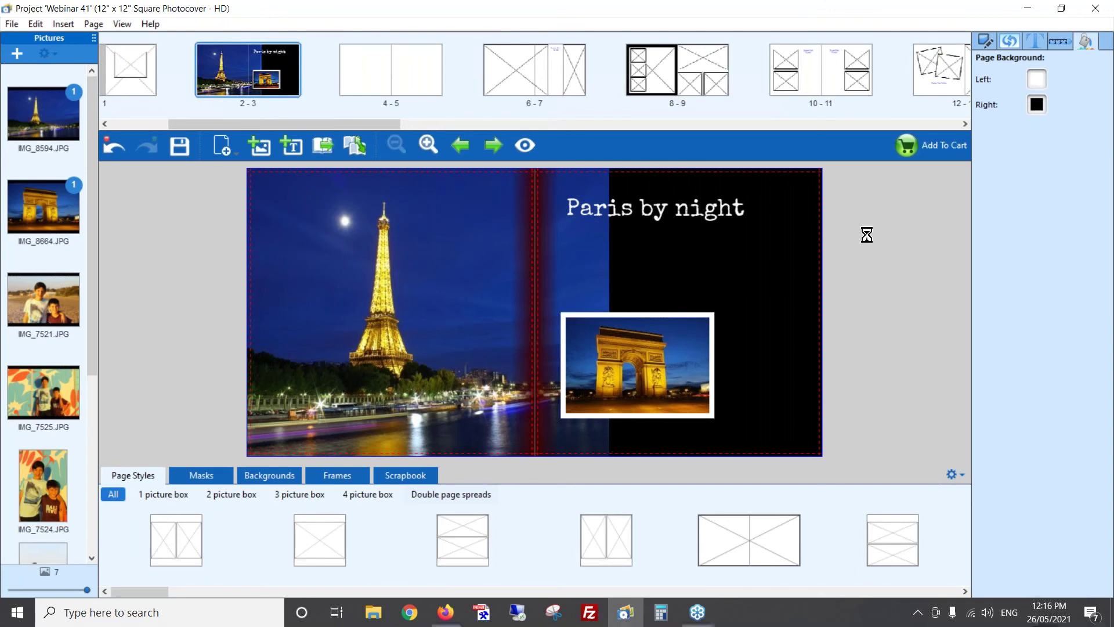
# - Give the Arc de Triomphe photo a black border, then deselect it
pyautogui.click(986, 41)
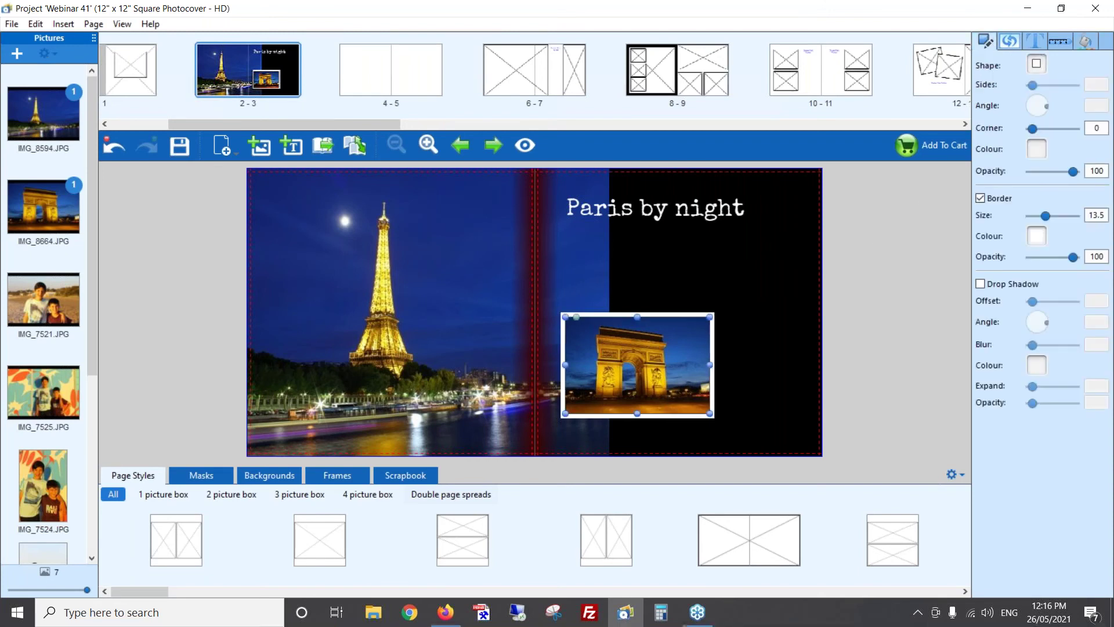
pyautogui.click(1039, 237)
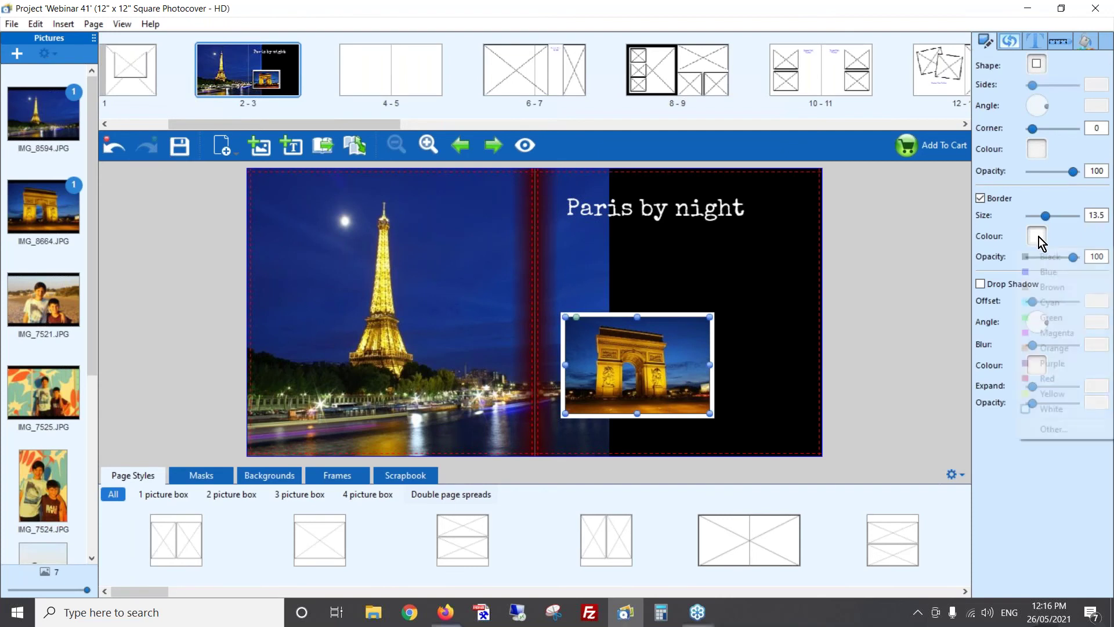
pyautogui.click(1042, 259)
pyautogui.click(781, 319)
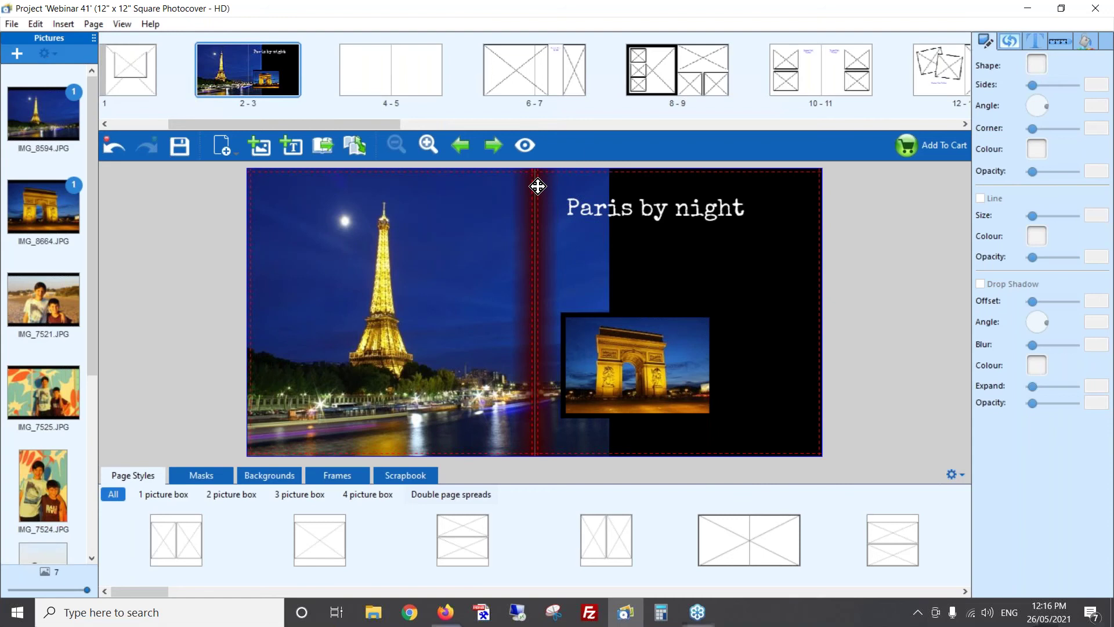
# - Go to spread 4-5 and place the IMG_2587 dog photo on the left page
pyautogui.click(494, 145)
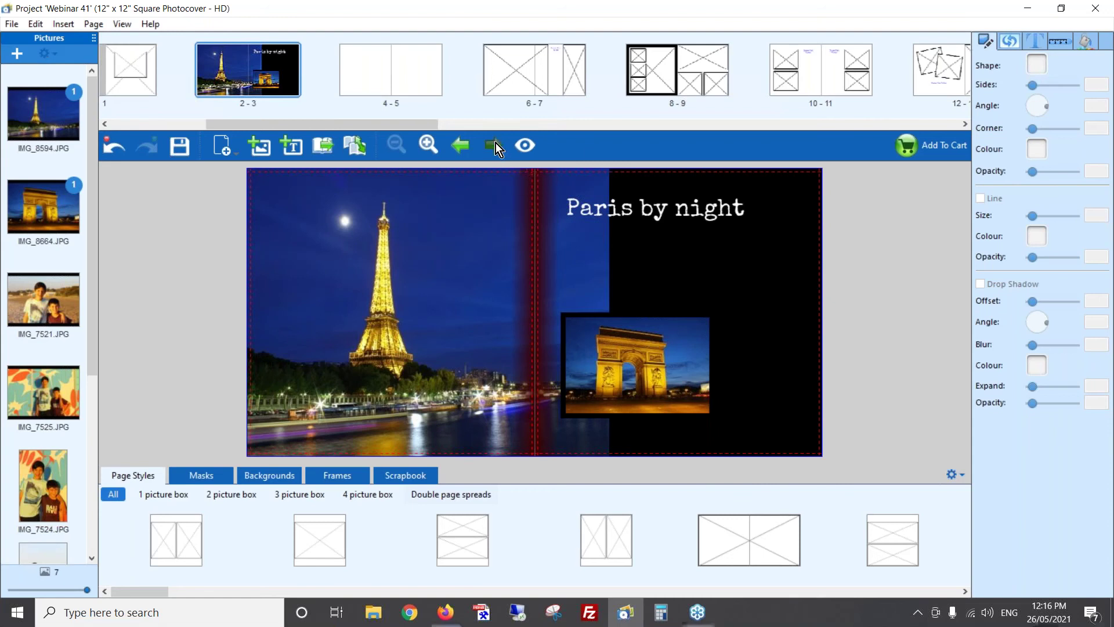
pyautogui.moveTo(92, 284); pyautogui.dragTo(88, 464)
pyautogui.moveTo(39, 392); pyautogui.dragTo(346, 251)
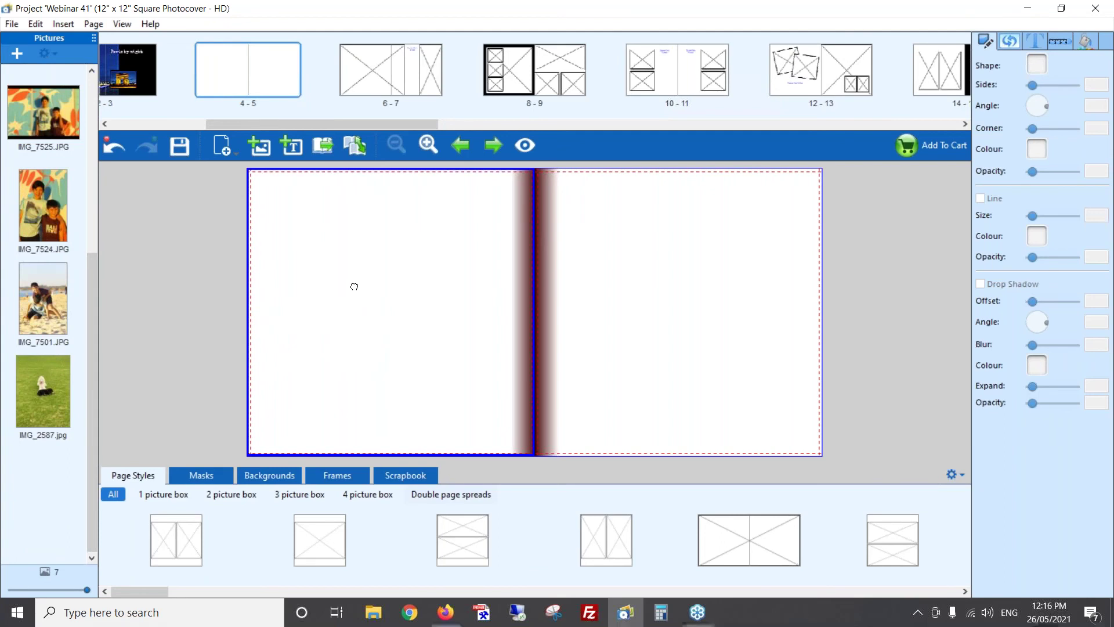
pyautogui.moveTo(354, 287); pyautogui.dragTo(360, 291)
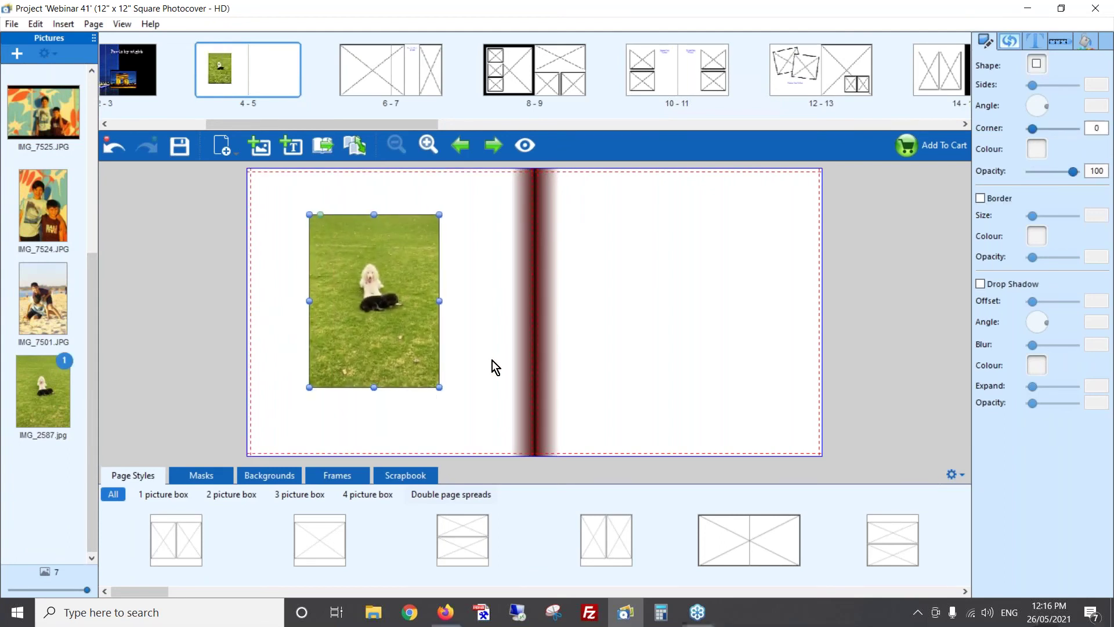
# - Crop the dog photo tighter so the two dogs appear larger
pyautogui.doubleClick(402, 310)
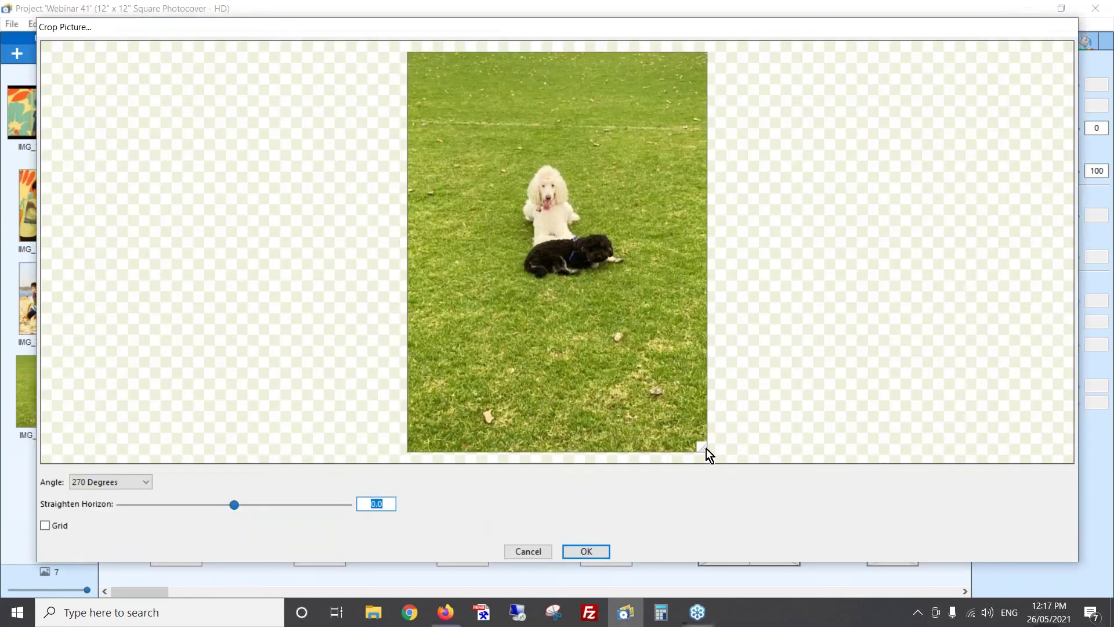
pyautogui.moveTo(705, 448); pyautogui.dragTo(572, 293)
pyautogui.moveTo(500, 186); pyautogui.dragTo(569, 257)
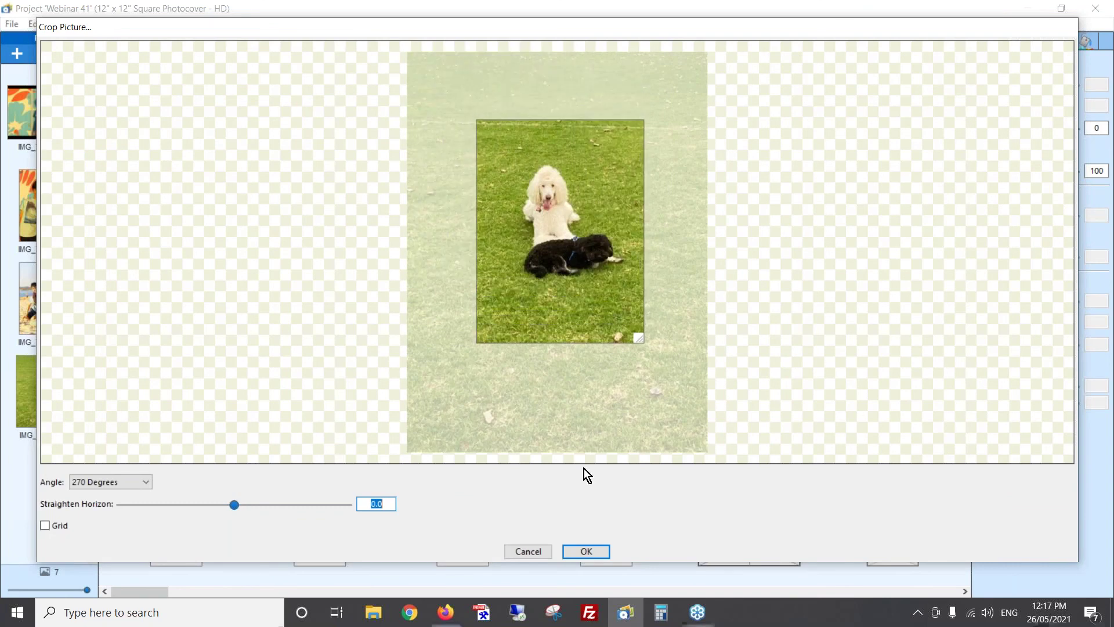
pyautogui.click(600, 555)
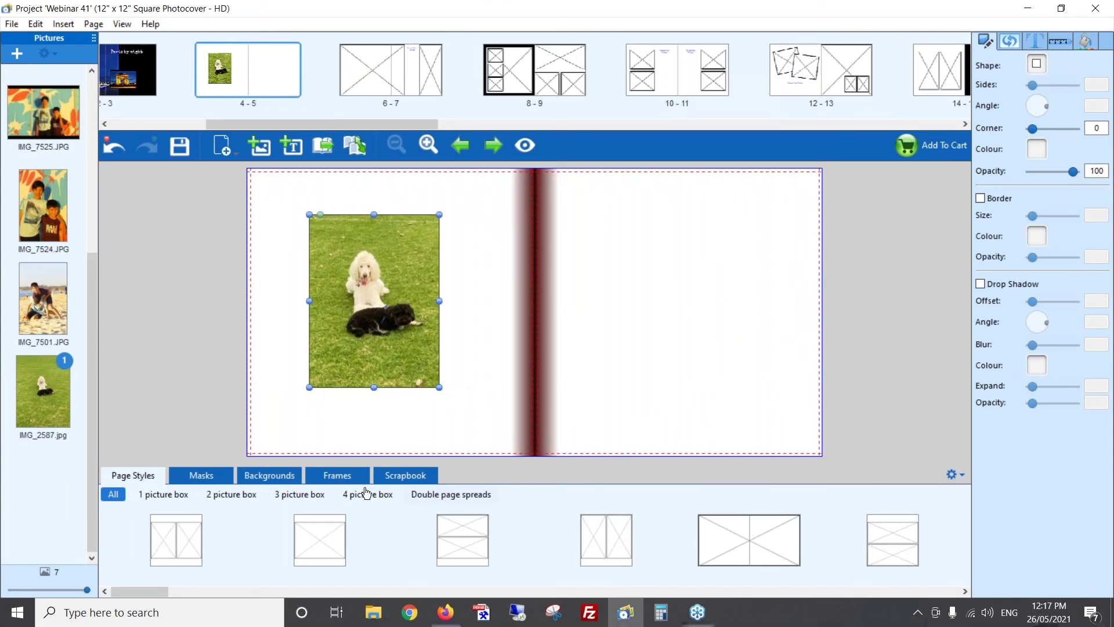
# - Try a soft-edge mask on the dog photo, then replace it with a torn-edge mask
pyautogui.click(212, 478)
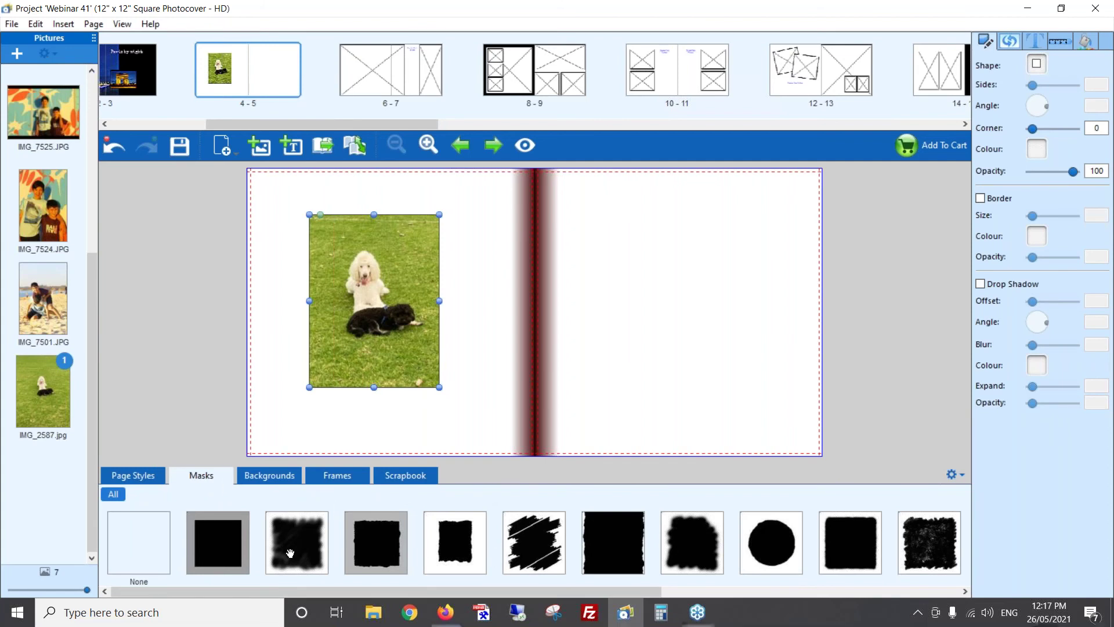
pyautogui.moveTo(292, 547); pyautogui.dragTo(409, 332)
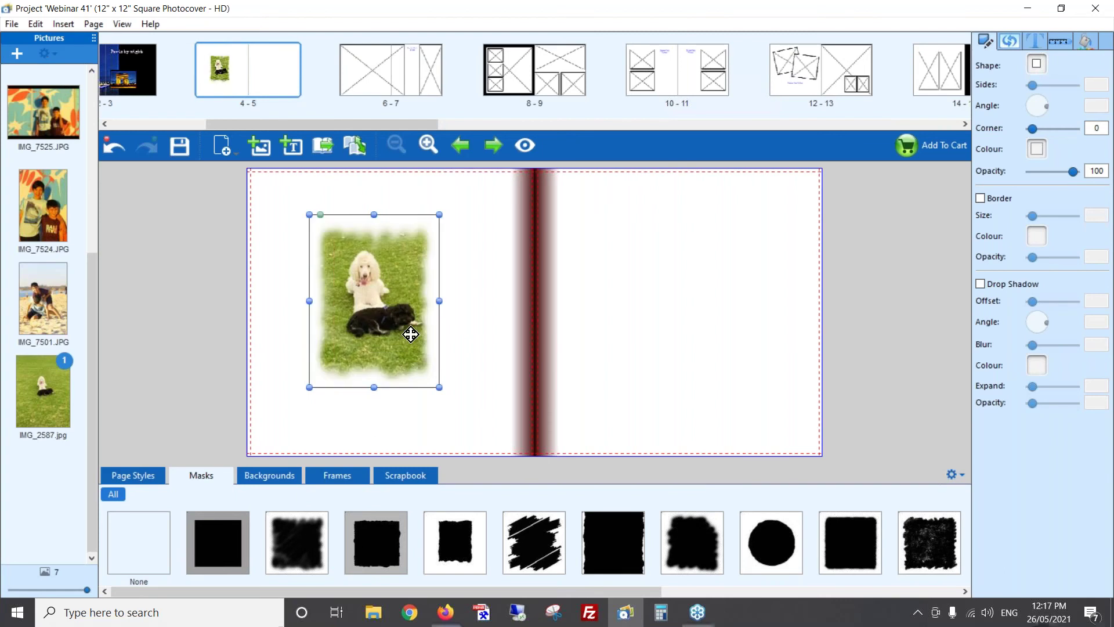
pyautogui.click(459, 329)
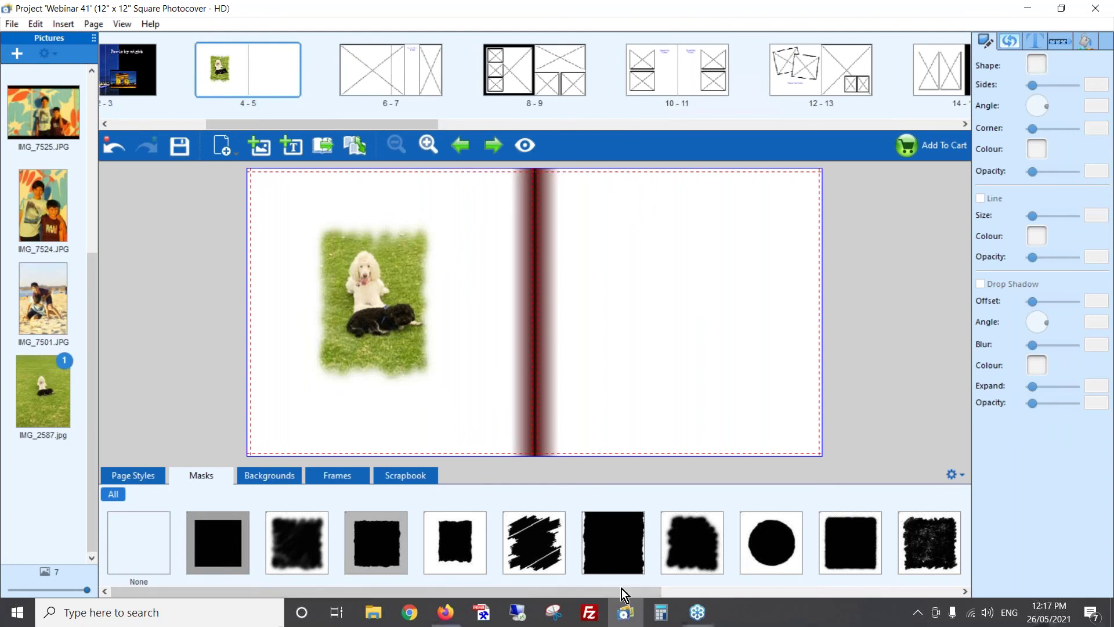
pyautogui.moveTo(455, 542); pyautogui.dragTo(383, 322)
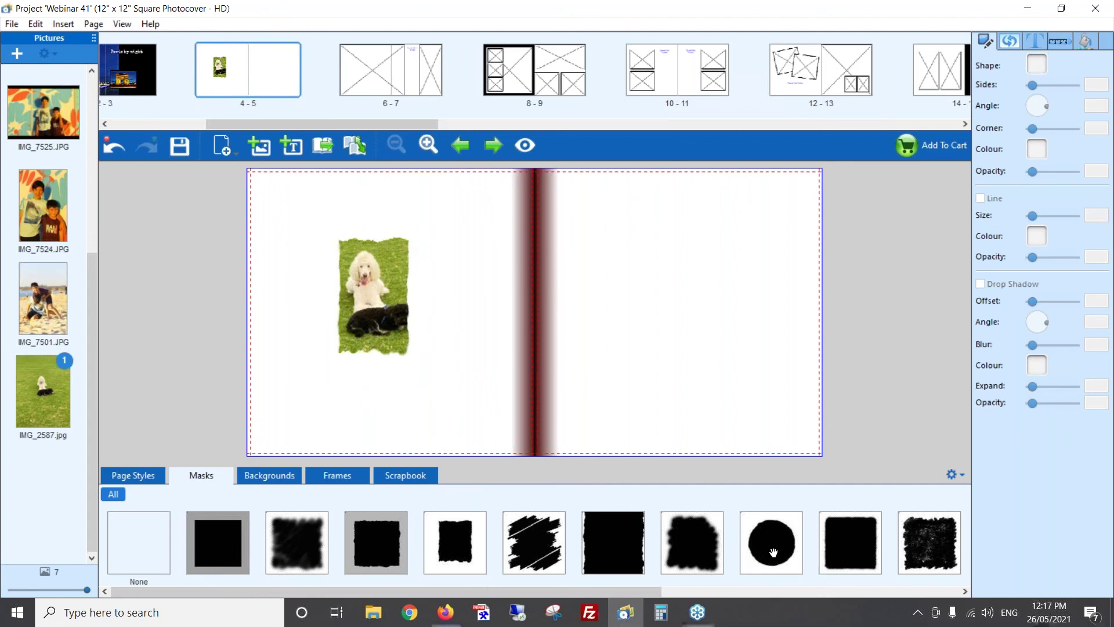
# - Apply the oval mask to the dog photo and enlarge it
pyautogui.moveTo(779, 547); pyautogui.dragTo(382, 334)
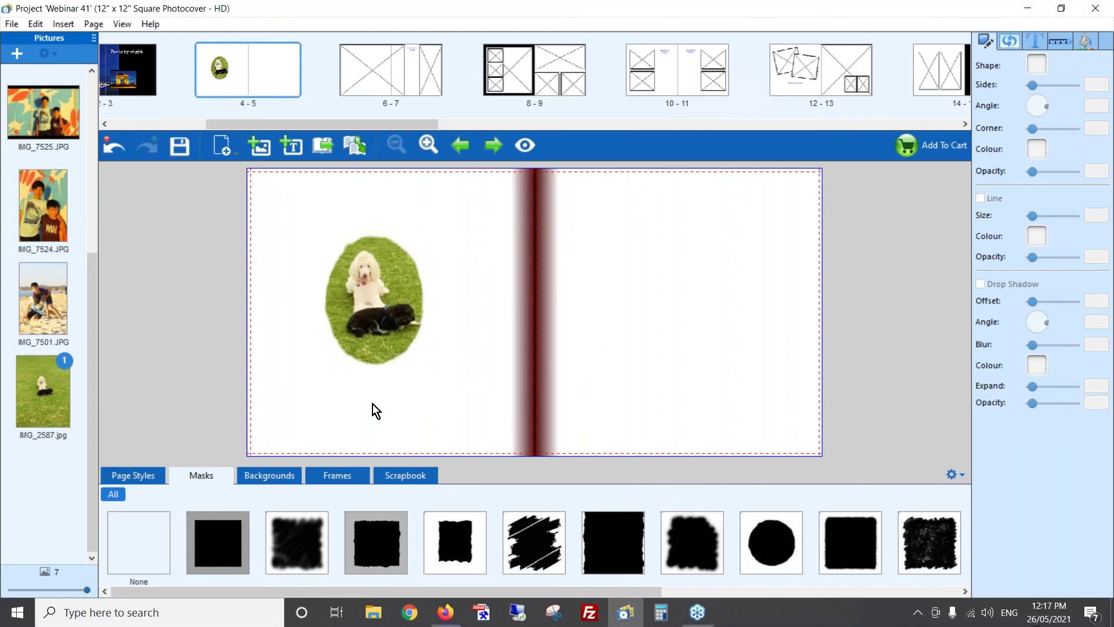
pyautogui.click(385, 324)
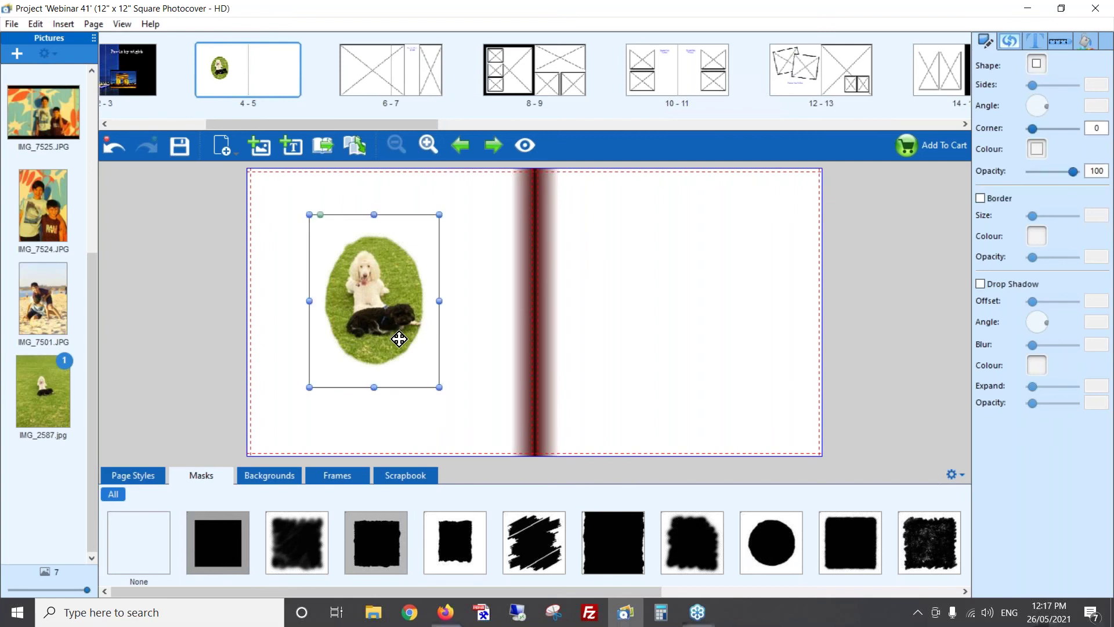
pyautogui.moveTo(439, 387); pyautogui.dragTo(471, 430)
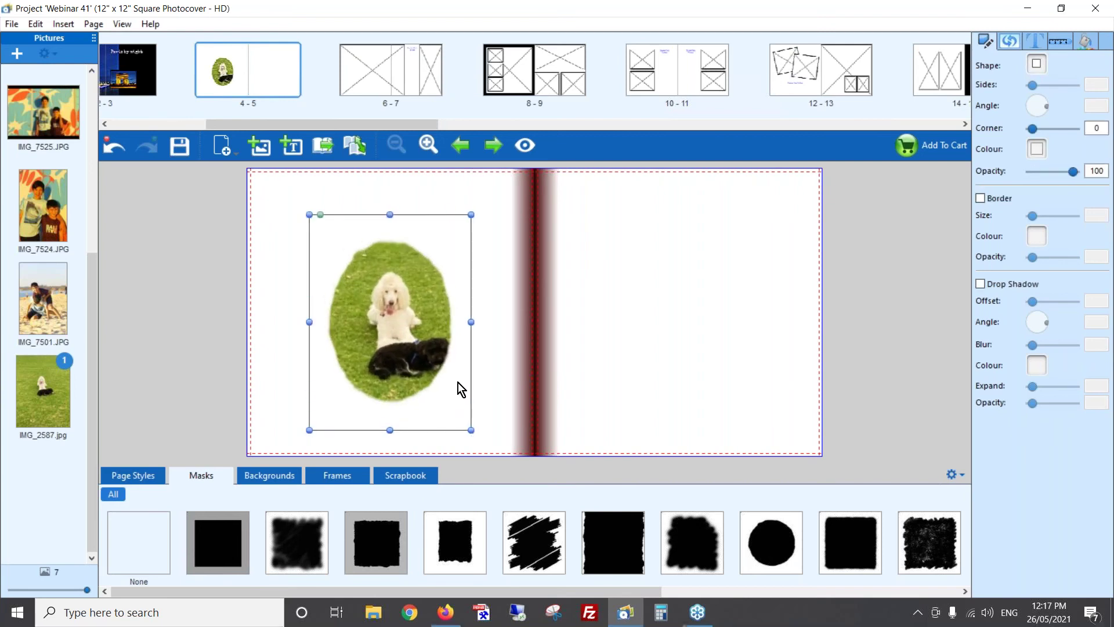
# - Widen the dog photo's crop to show more grass, then deselect it
pyautogui.doubleClick(402, 329)
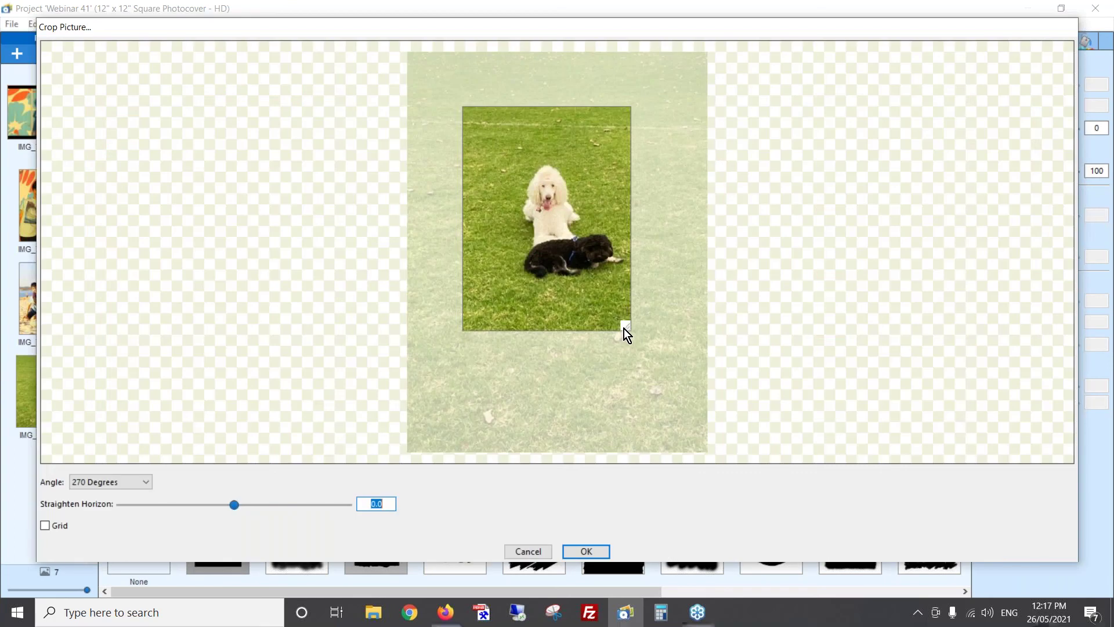
pyautogui.moveTo(647, 342); pyautogui.dragTo(655, 349)
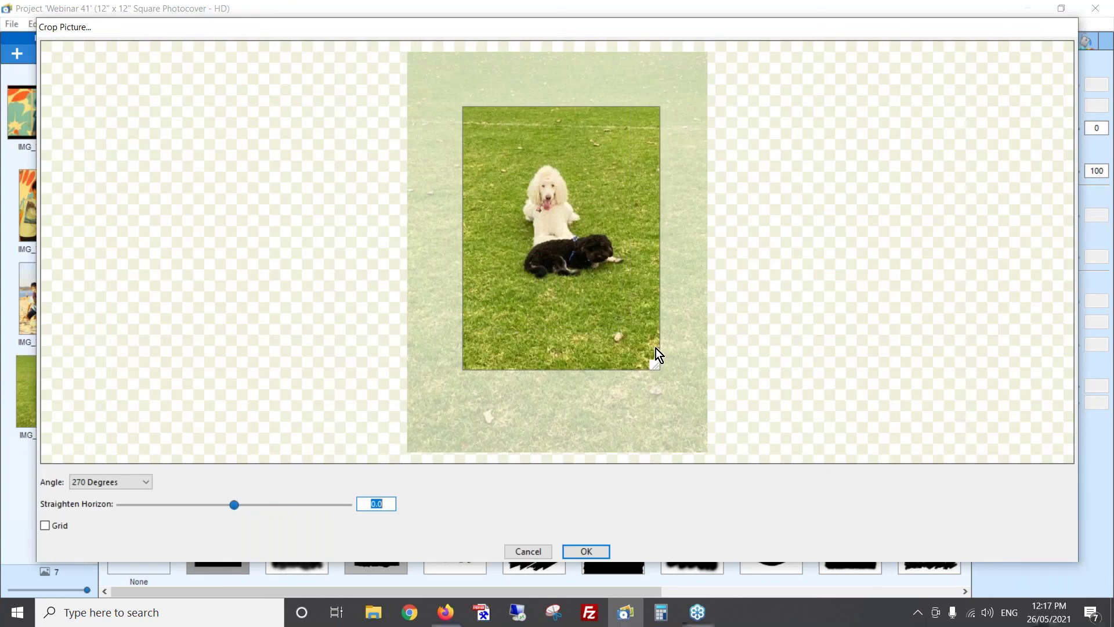
pyautogui.click(586, 551)
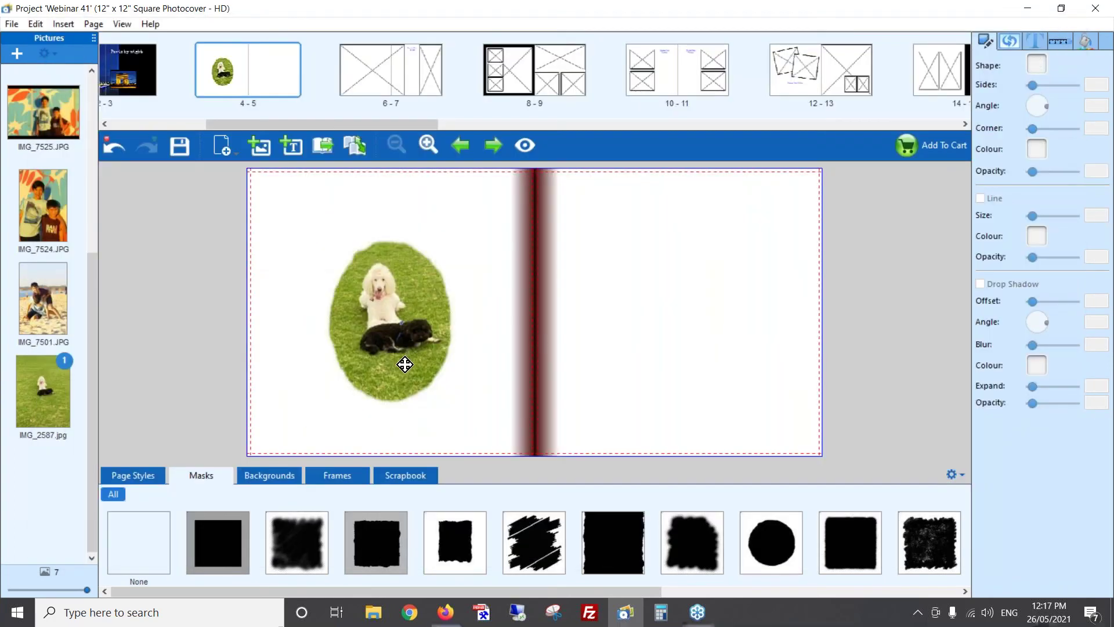
pyautogui.click(386, 336)
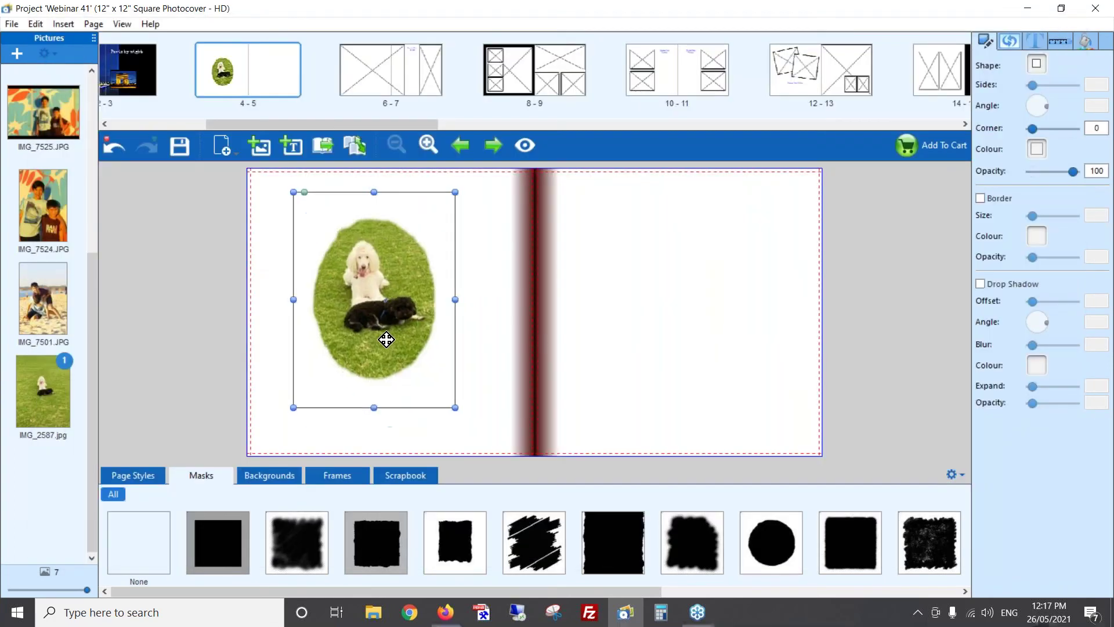
pyautogui.click(653, 336)
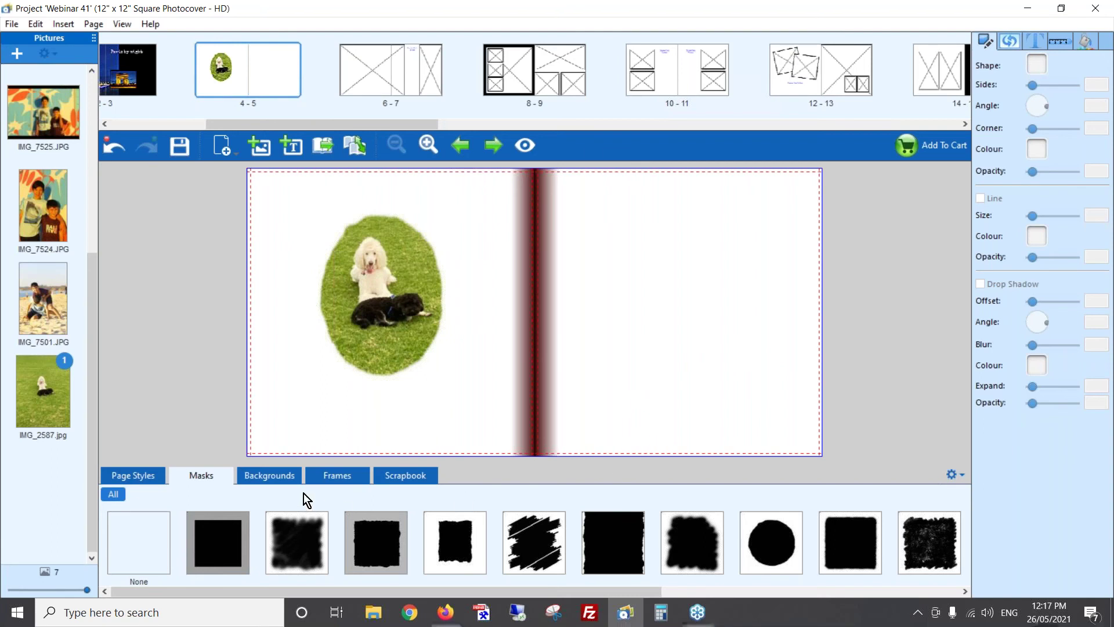
# - Give the left page a pink polka-dot background from the all-categories backgrounds
pyautogui.click(277, 478)
pyautogui.moveTo(228, 594); pyautogui.dragTo(436, 596)
pyautogui.click(115, 498)
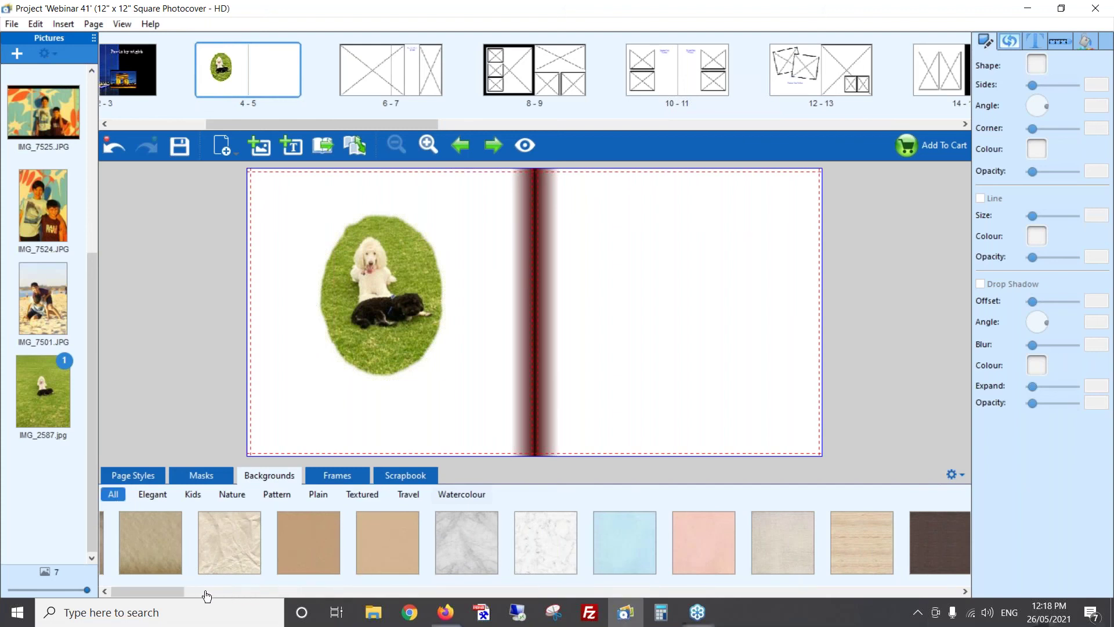
pyautogui.moveTo(169, 593)
pyautogui.mouseDown()
pyautogui.moveTo(210, 592)
pyautogui.moveTo(186, 589)
pyautogui.mouseUp()
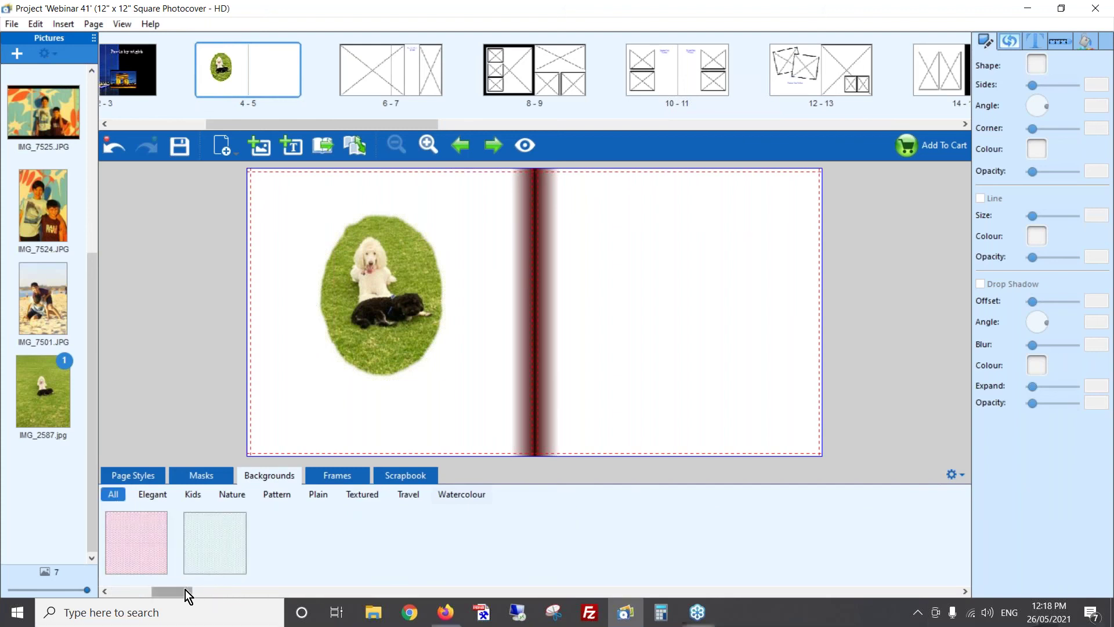
pyautogui.moveTo(126, 541); pyautogui.dragTo(319, 417)
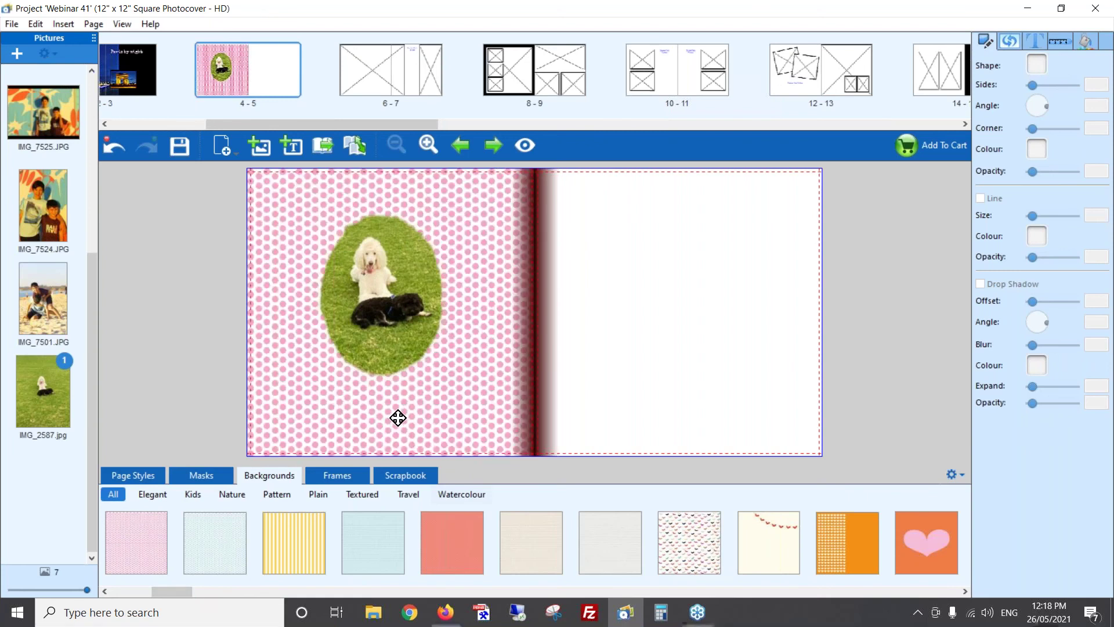
# - Apply a soft-edge mask to the polka-dot background, then delete the background
pyautogui.click(204, 477)
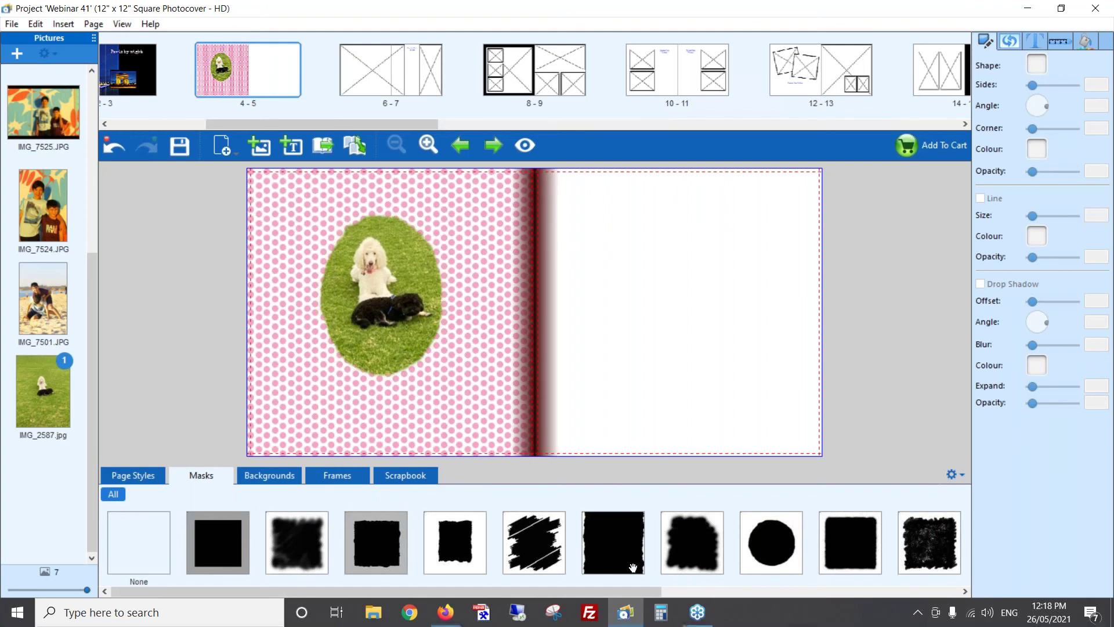
pyautogui.moveTo(695, 553); pyautogui.dragTo(454, 365)
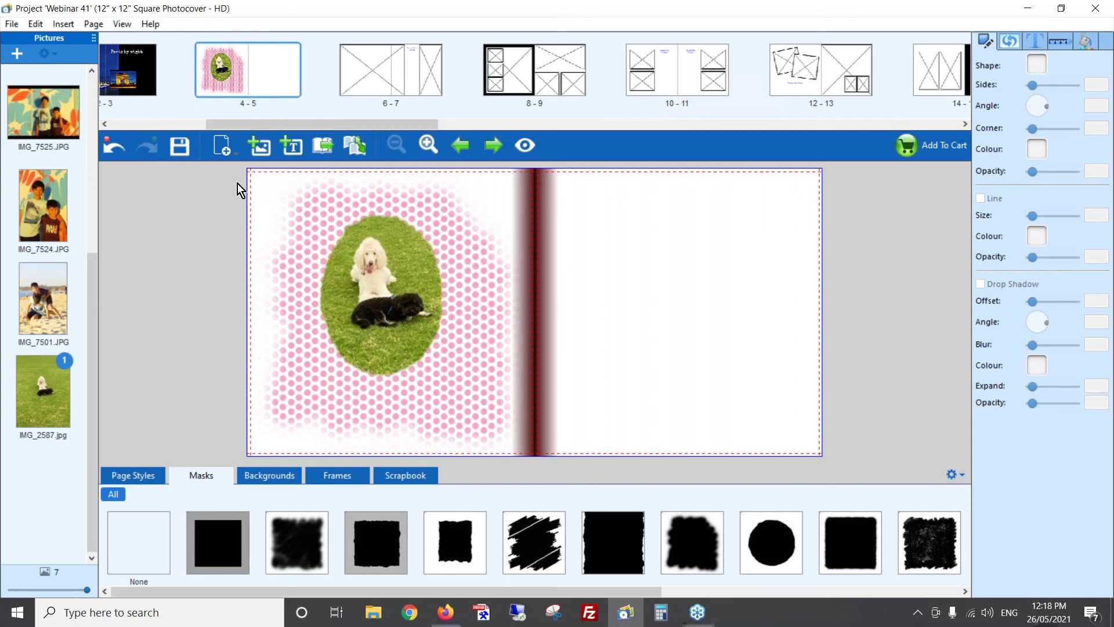
pyautogui.click(458, 208)
pyautogui.press('Delete')
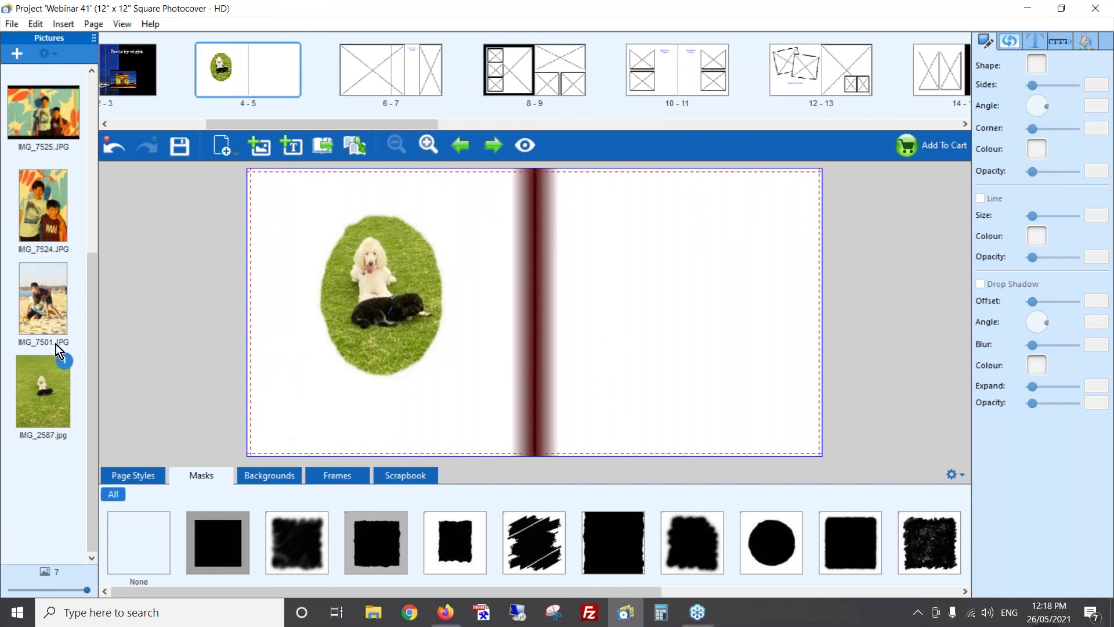
# - Place IMG_7521, IMG_7525, IMG_7524 and IMG_7501 on the right page, aligning the outer photos' tops
pyautogui.scroll(3, 56, 344)
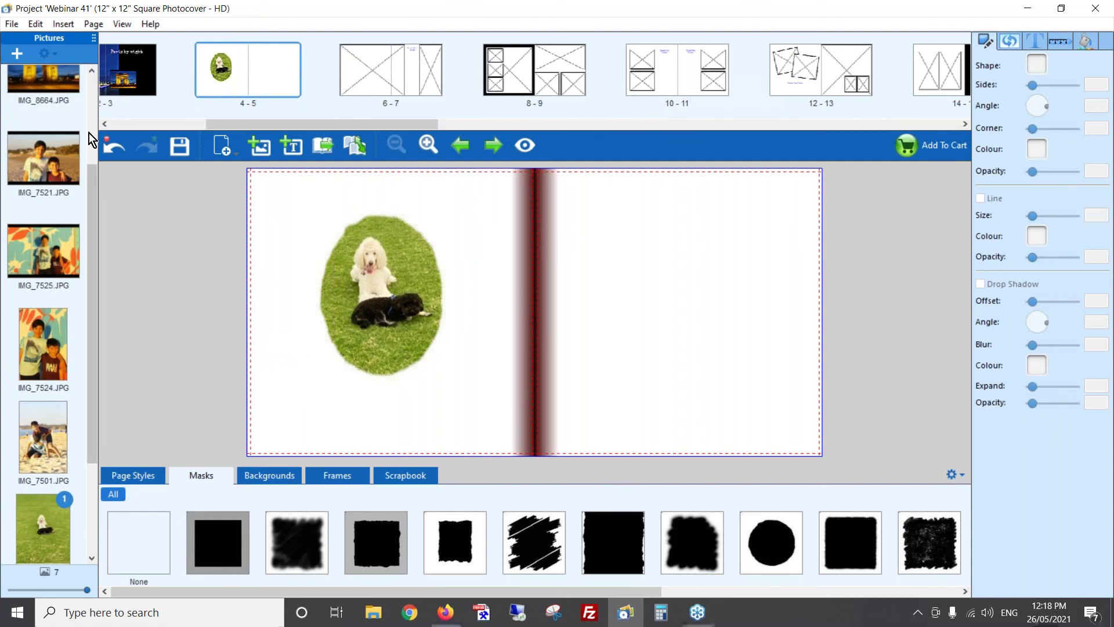
pyautogui.moveTo(60, 158); pyautogui.dragTo(670, 260)
pyautogui.moveTo(43, 251); pyautogui.dragTo(677, 341)
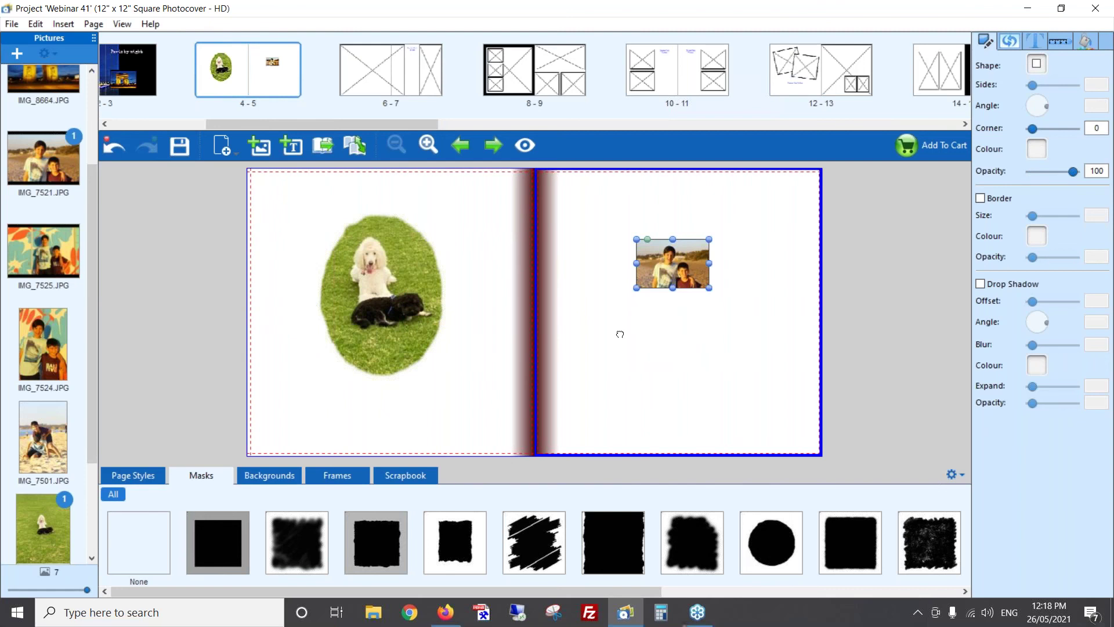
pyautogui.moveTo(43, 344); pyautogui.dragTo(592, 303)
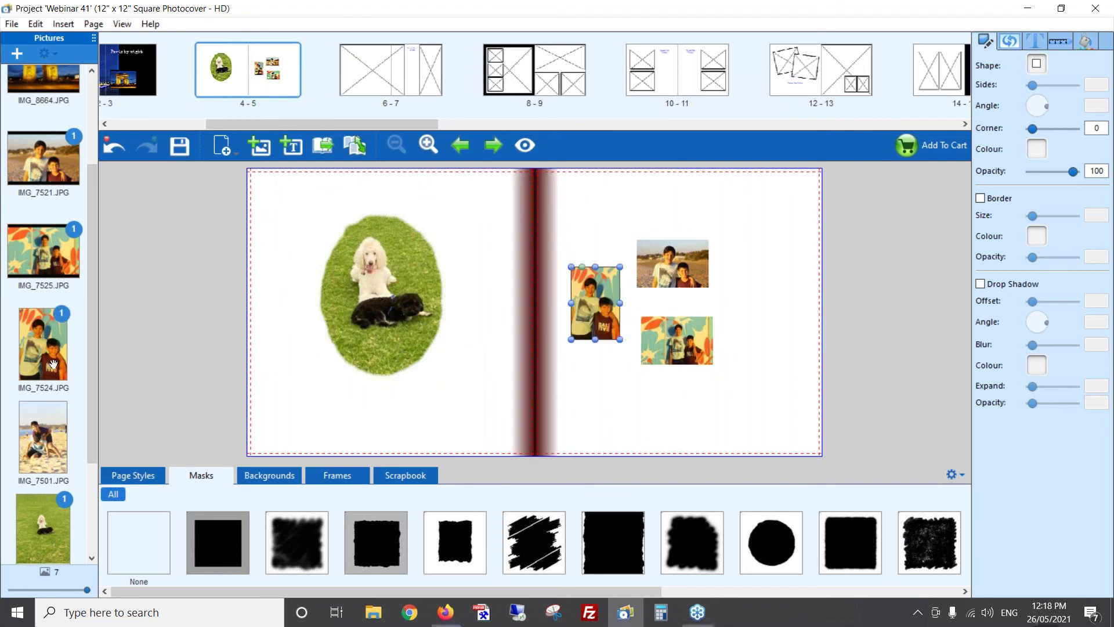
pyautogui.moveTo(52, 444); pyautogui.dragTo(759, 294)
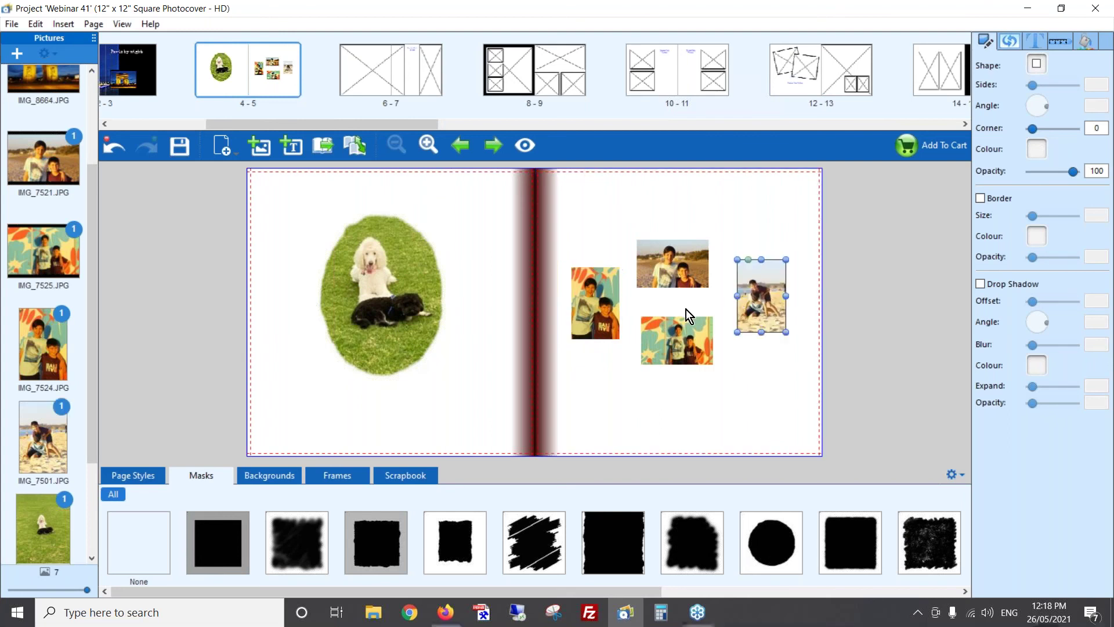
pyautogui.moveTo(598, 308); pyautogui.dragTo(600, 282)
pyautogui.moveTo(770, 303); pyautogui.dragTo(773, 281)
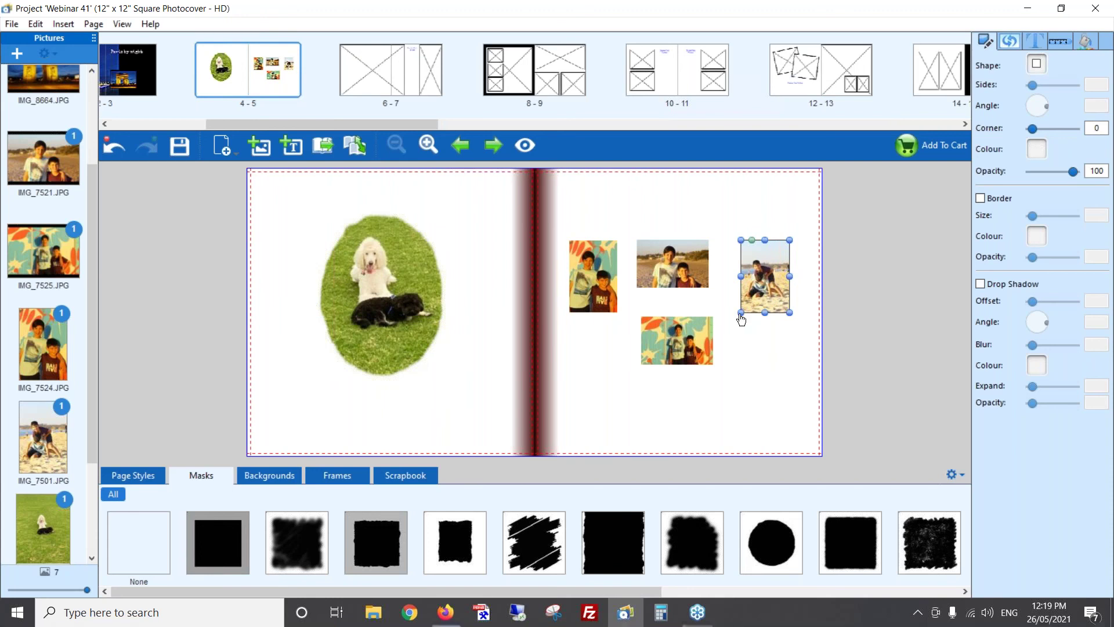
# - Enlarge the portrait and beach photos together and stack the two middle photos in a column
pyautogui.keyDown('ctrl'); pyautogui.click(589, 281); pyautogui.keyUp('ctrl')
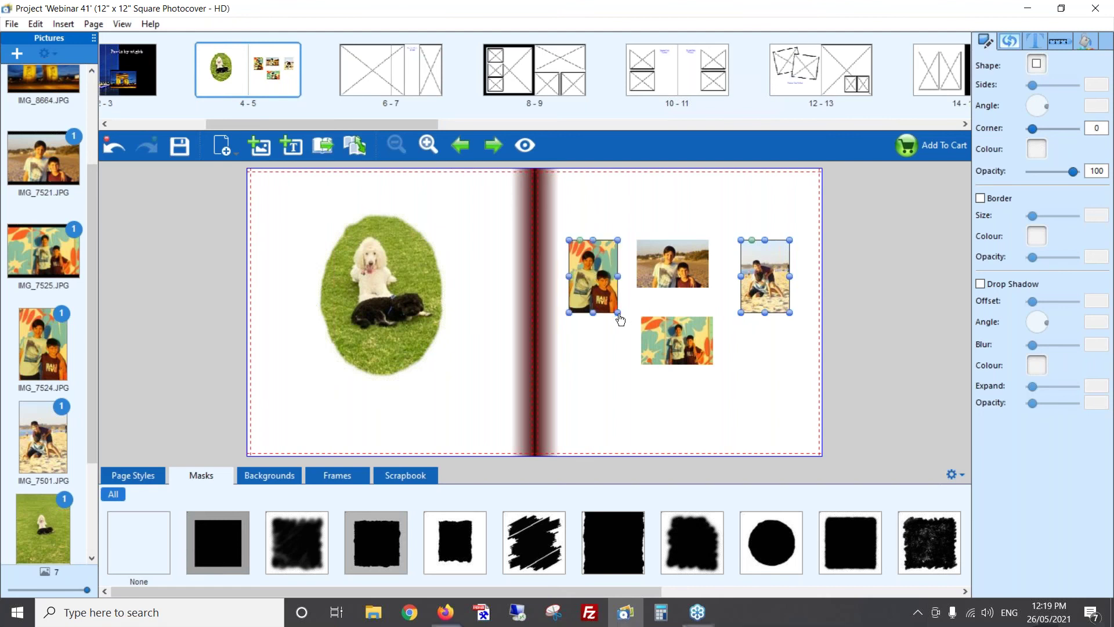
pyautogui.moveTo(621, 316)
pyautogui.mouseDown()
pyautogui.moveTo(638, 349)
pyautogui.moveTo(617, 322)
pyautogui.moveTo(606, 332)
pyautogui.mouseUp()
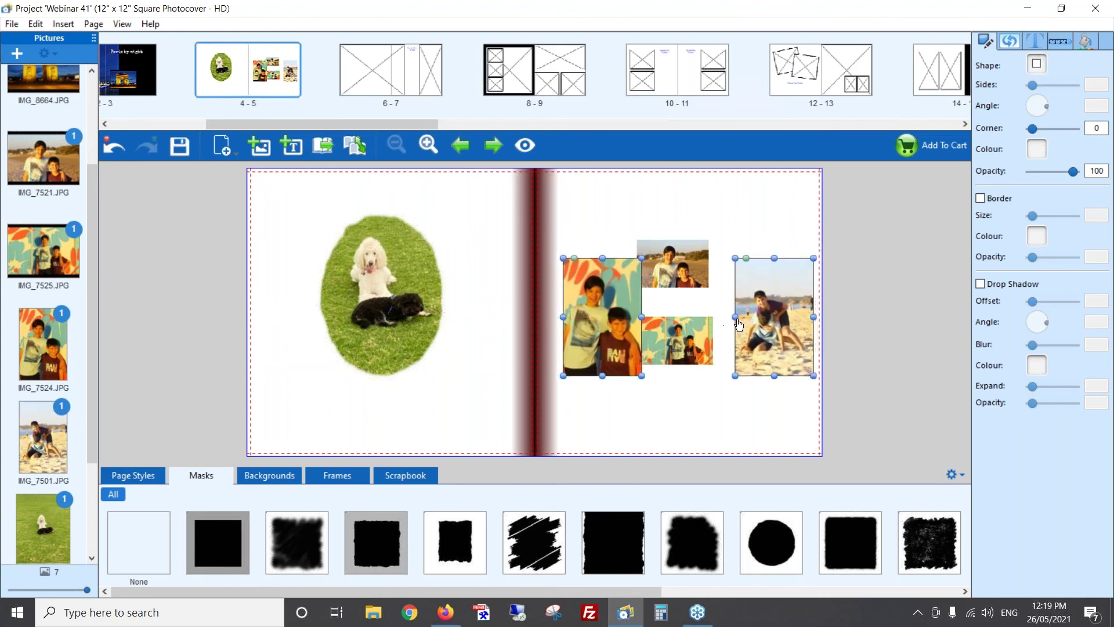
pyautogui.moveTo(701, 279); pyautogui.dragTo(708, 284)
pyautogui.moveTo(682, 335); pyautogui.dragTo(701, 341)
pyautogui.click(721, 409)
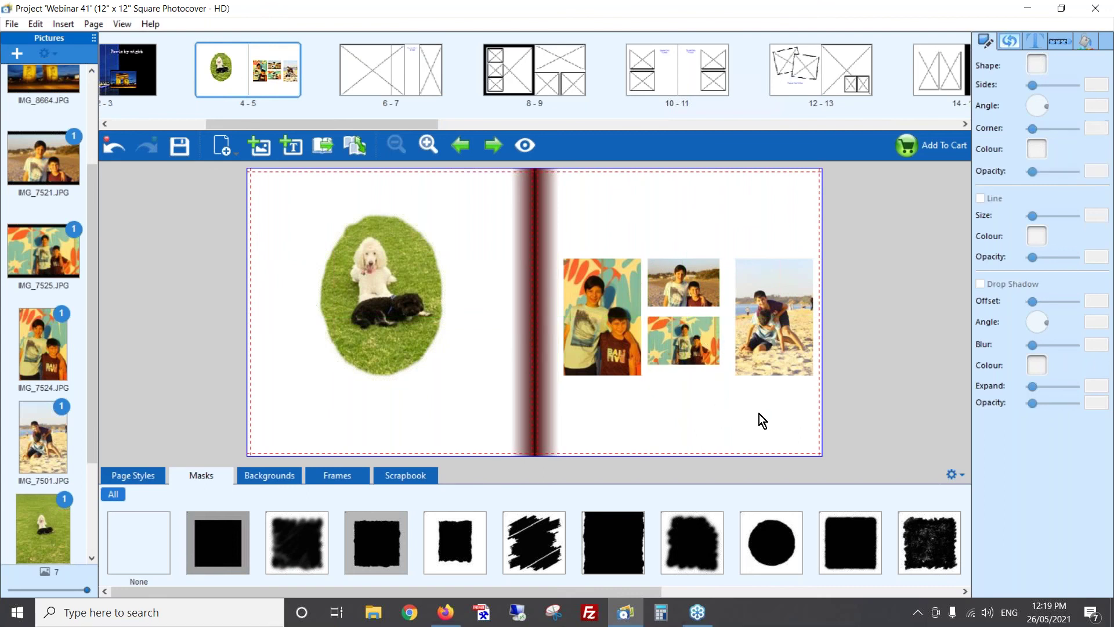
pyautogui.click(614, 347)
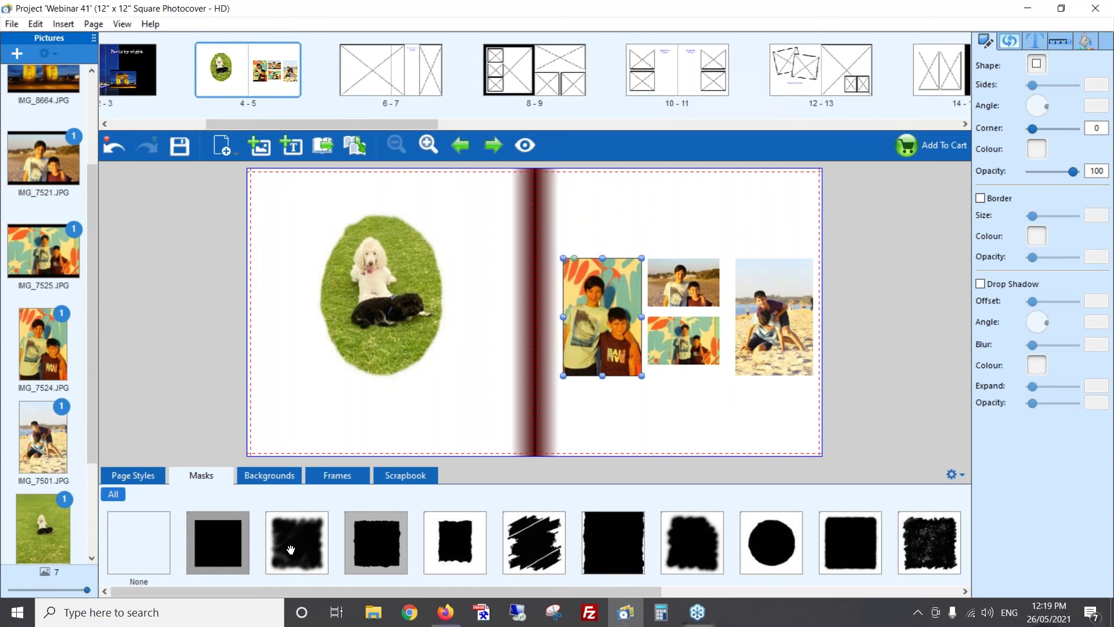
# - Apply the blurry soft-edge mask to all four right-page photos
pyautogui.moveTo(290, 550); pyautogui.dragTo(600, 318)
pyautogui.moveTo(293, 550); pyautogui.dragTo(696, 278)
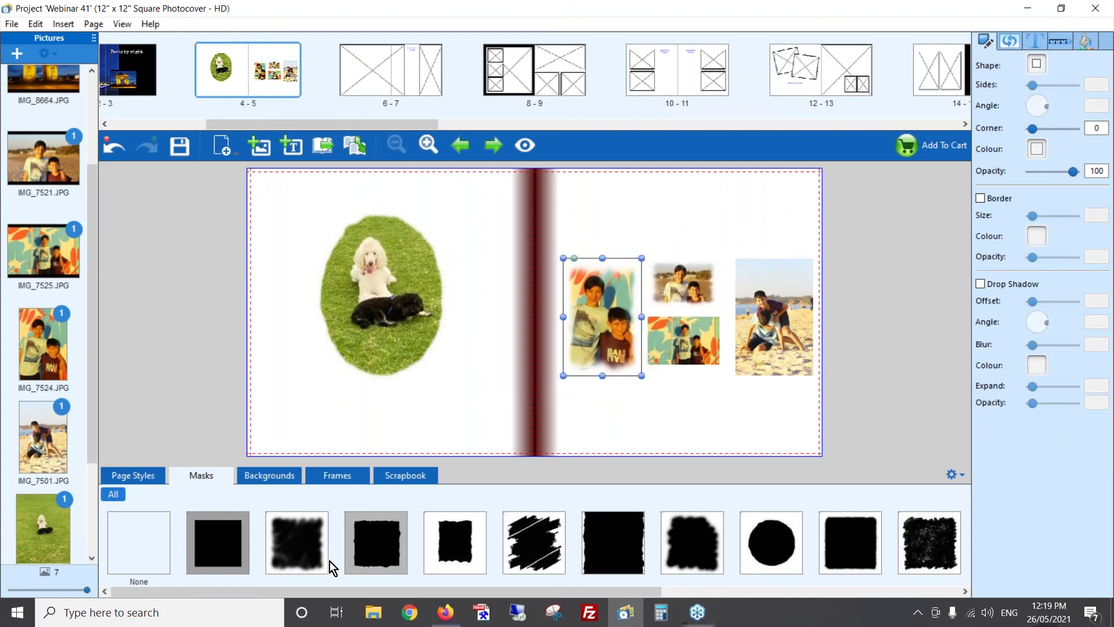
pyautogui.moveTo(307, 554); pyautogui.dragTo(699, 371)
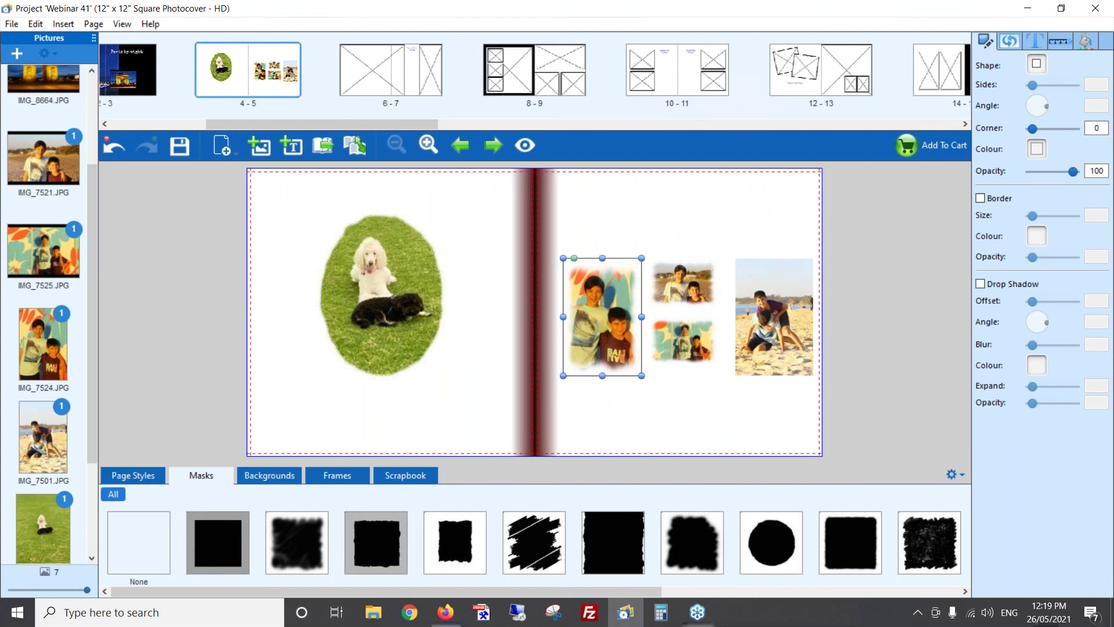
pyautogui.moveTo(286, 537); pyautogui.dragTo(783, 337)
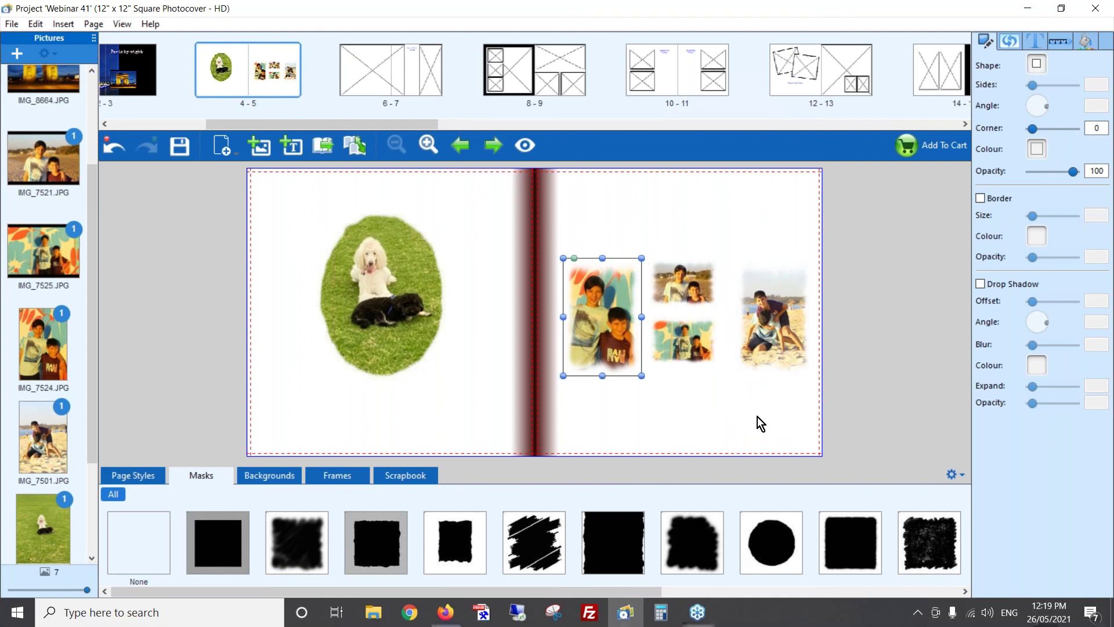
pyautogui.click(745, 411)
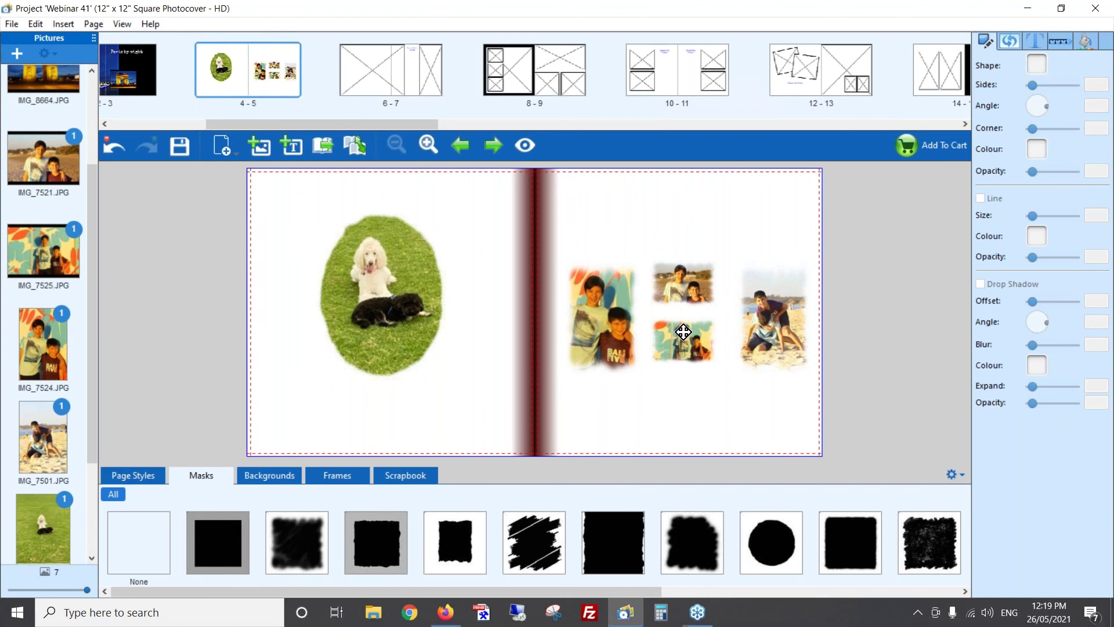
# - Enlarge the two middle photos together
pyautogui.click(677, 282)
pyautogui.keyDown('ctrl'); pyautogui.click(677, 338); pyautogui.keyUp('ctrl')
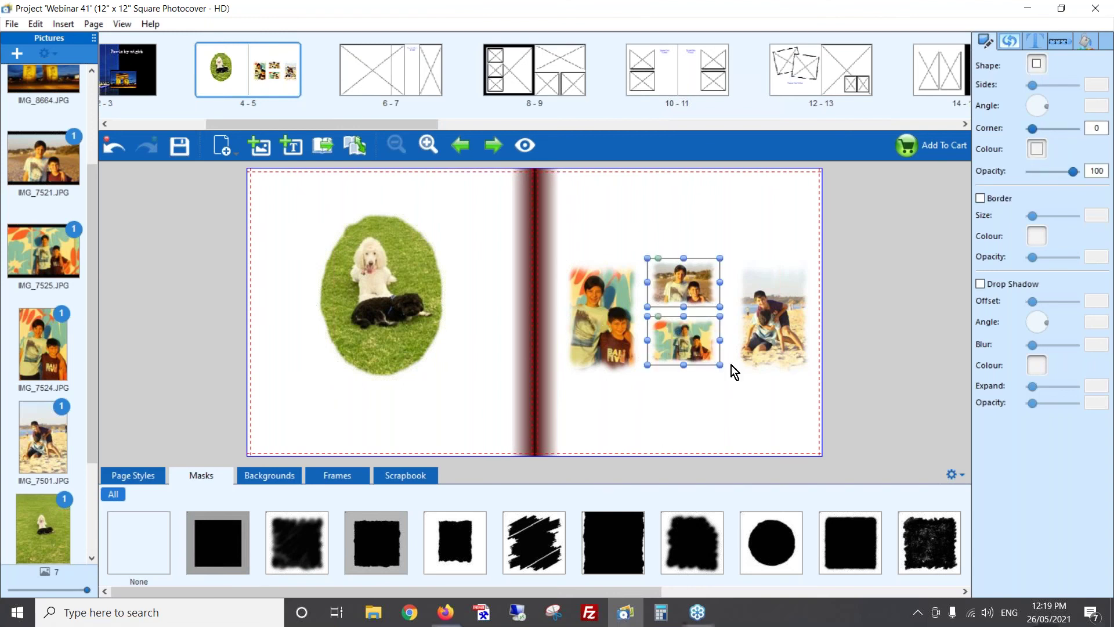
pyautogui.moveTo(719, 366); pyautogui.dragTo(735, 375)
pyautogui.click(711, 429)
# - Move the portrait and beach photos inward so all four edges overlap into one collage
pyautogui.moveTo(601, 334); pyautogui.dragTo(624, 333)
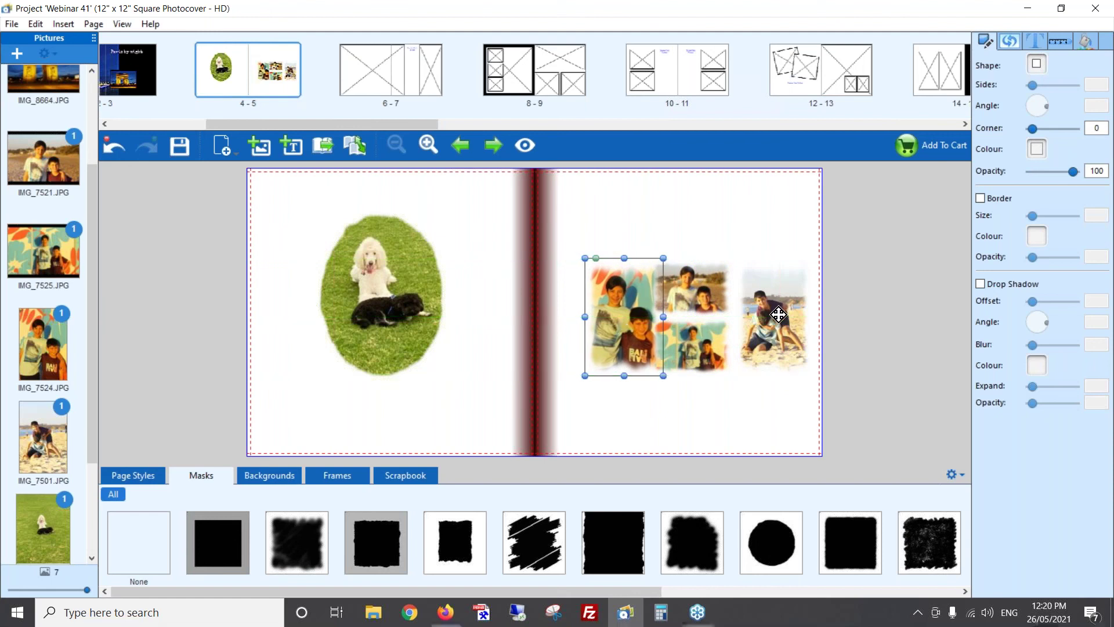
pyautogui.click(772, 317)
pyautogui.moveTo(772, 317); pyautogui.dragTo(698, 313)
pyautogui.click(697, 302)
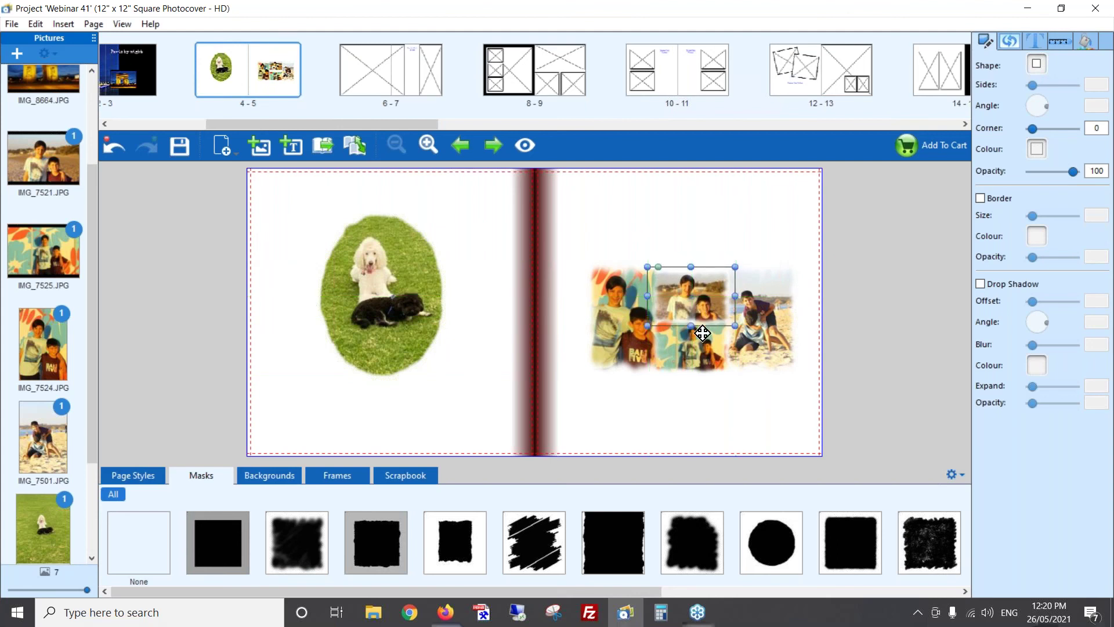
pyautogui.click(695, 431)
pyautogui.moveTo(752, 348); pyautogui.dragTo(748, 357)
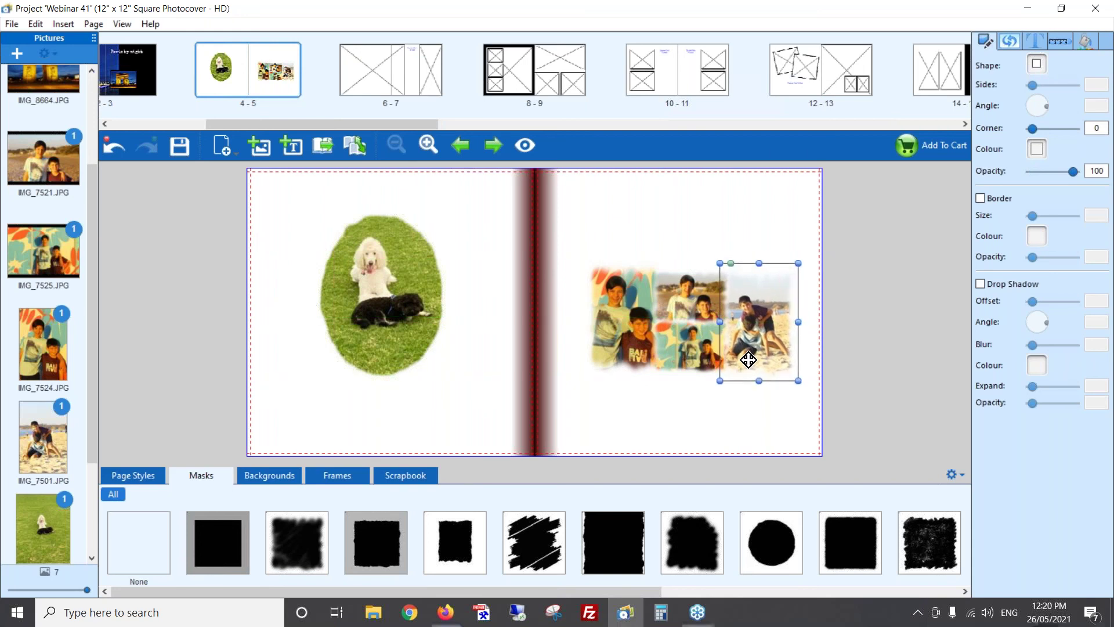
pyautogui.click(679, 432)
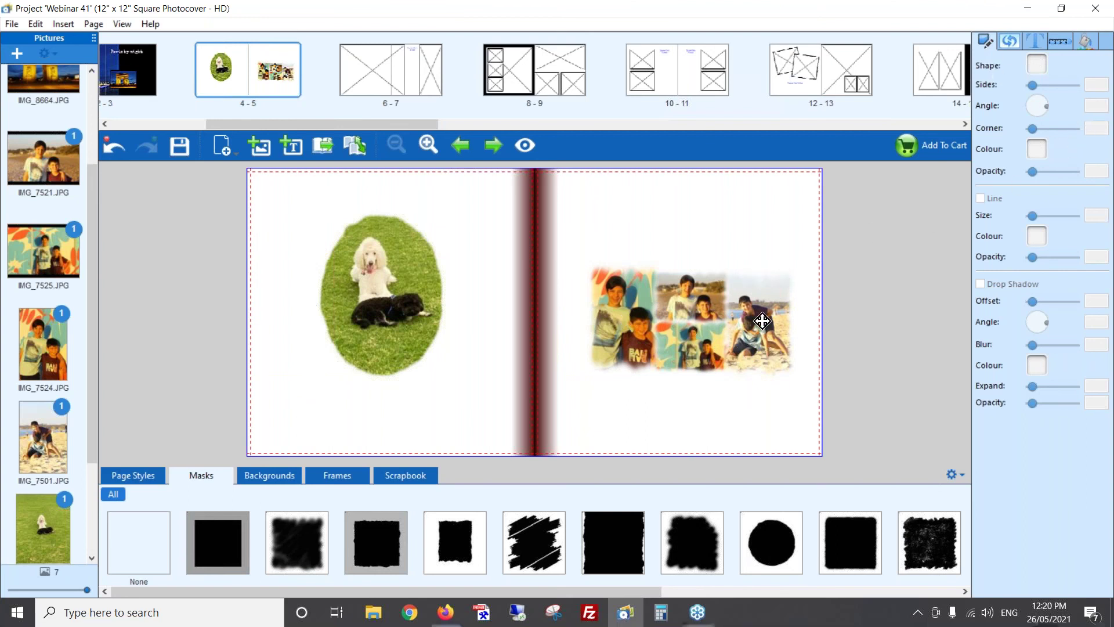
# - Set the right page background to Black, then advance the slides to 'Page layout design tips'
pyautogui.click(1086, 43)
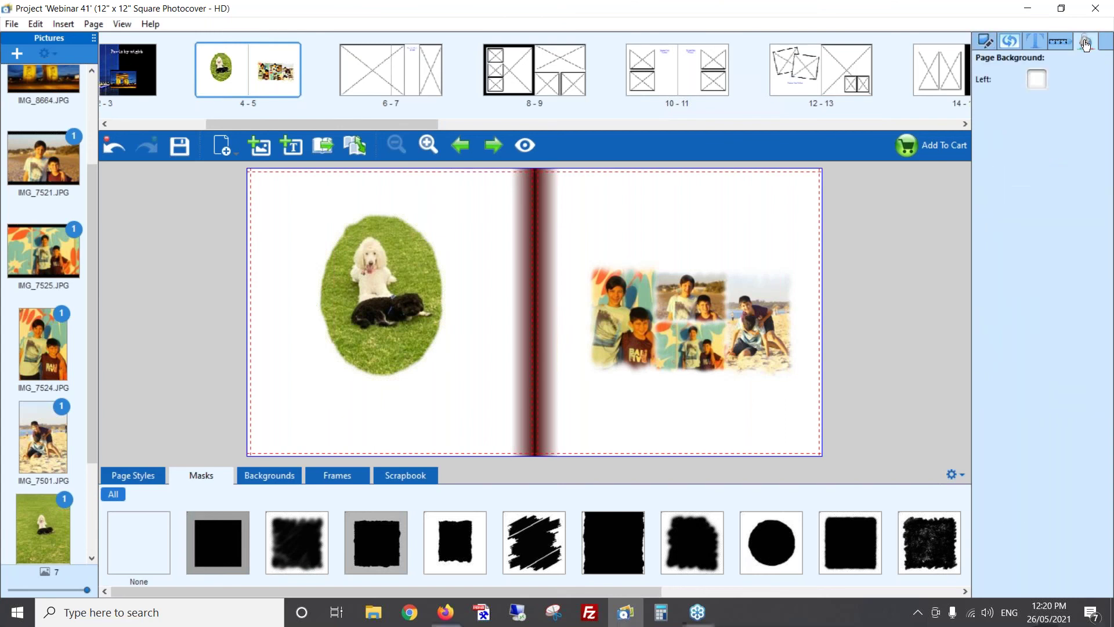
pyautogui.click(1045, 105)
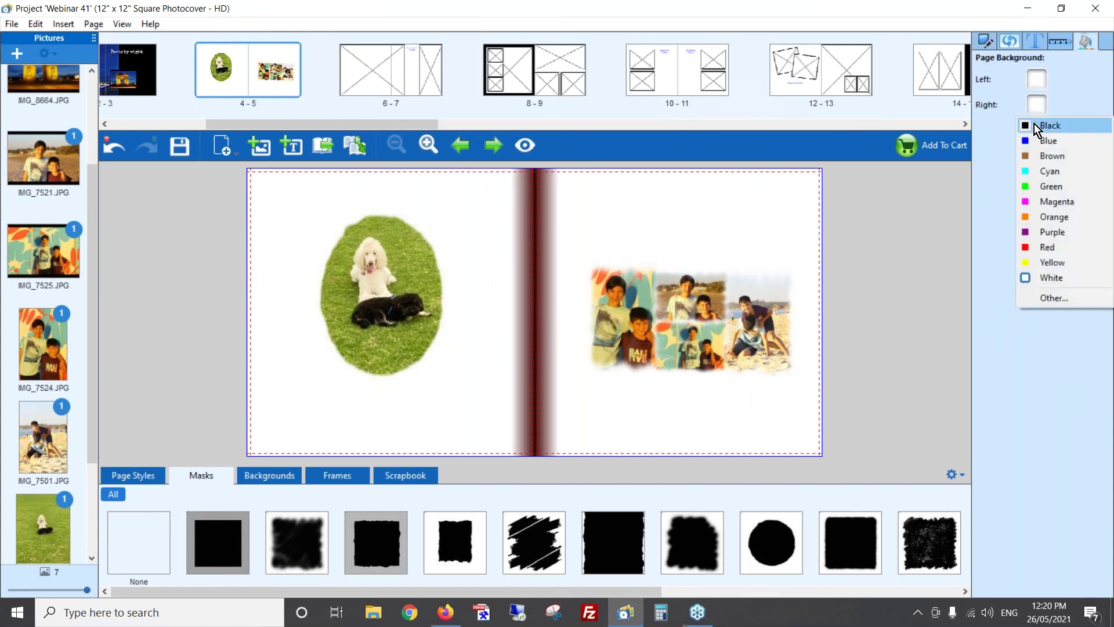
pyautogui.click(1034, 123)
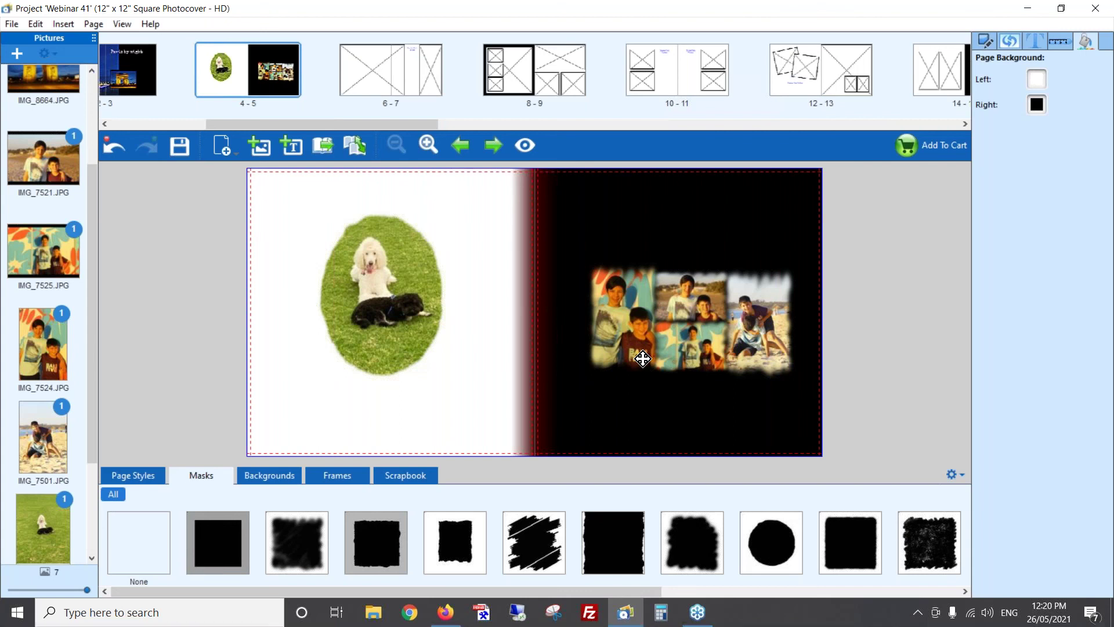
pyautogui.hotkey('alt', 'Tab')
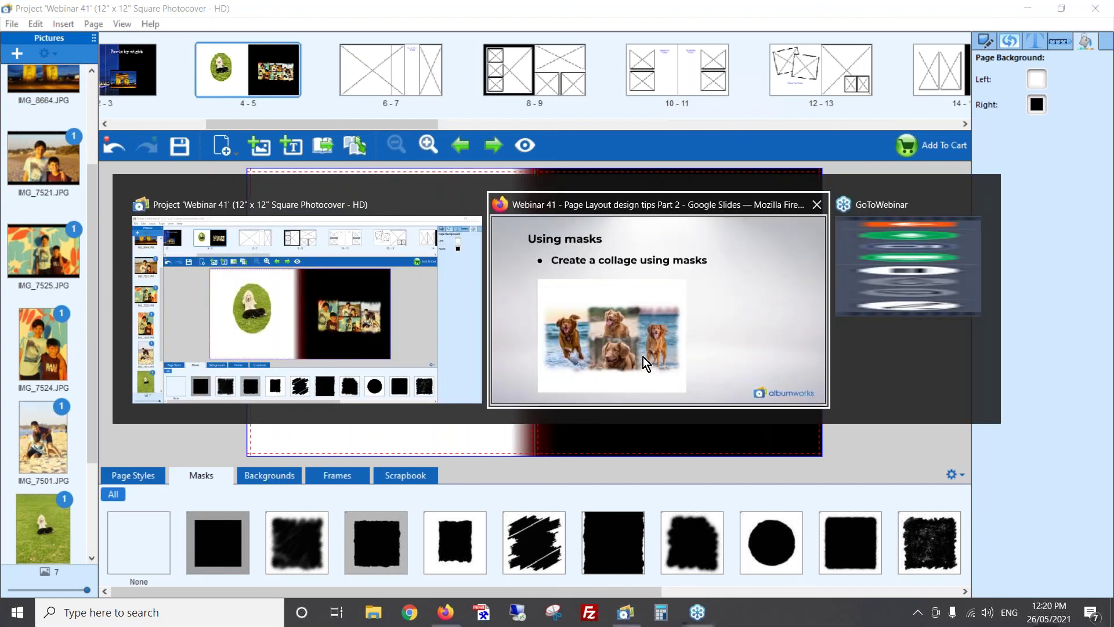
pyautogui.press('Right')
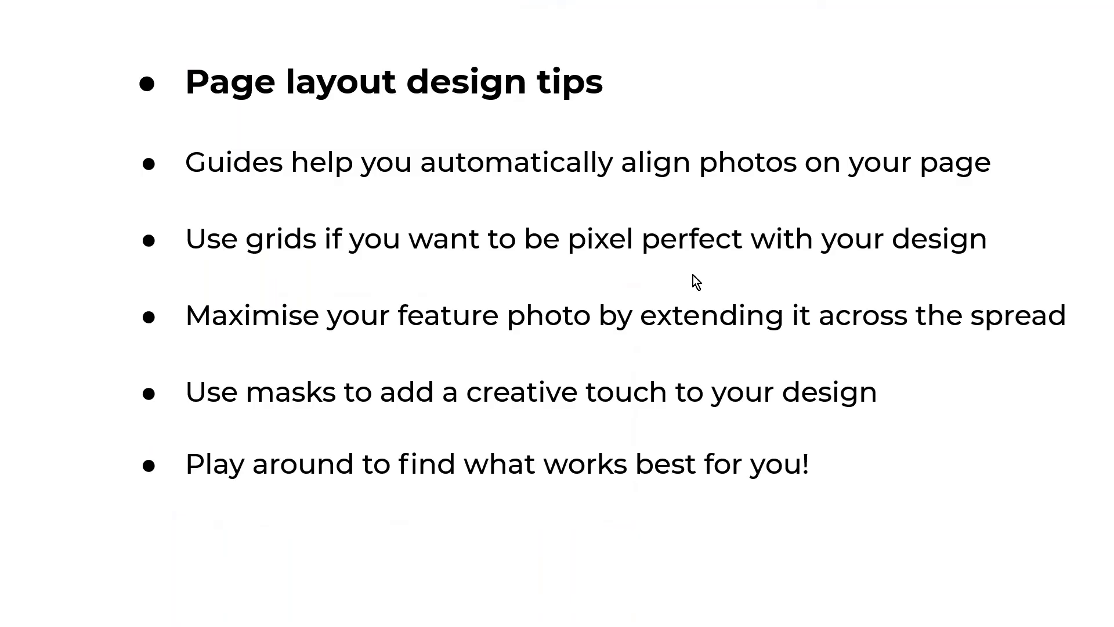